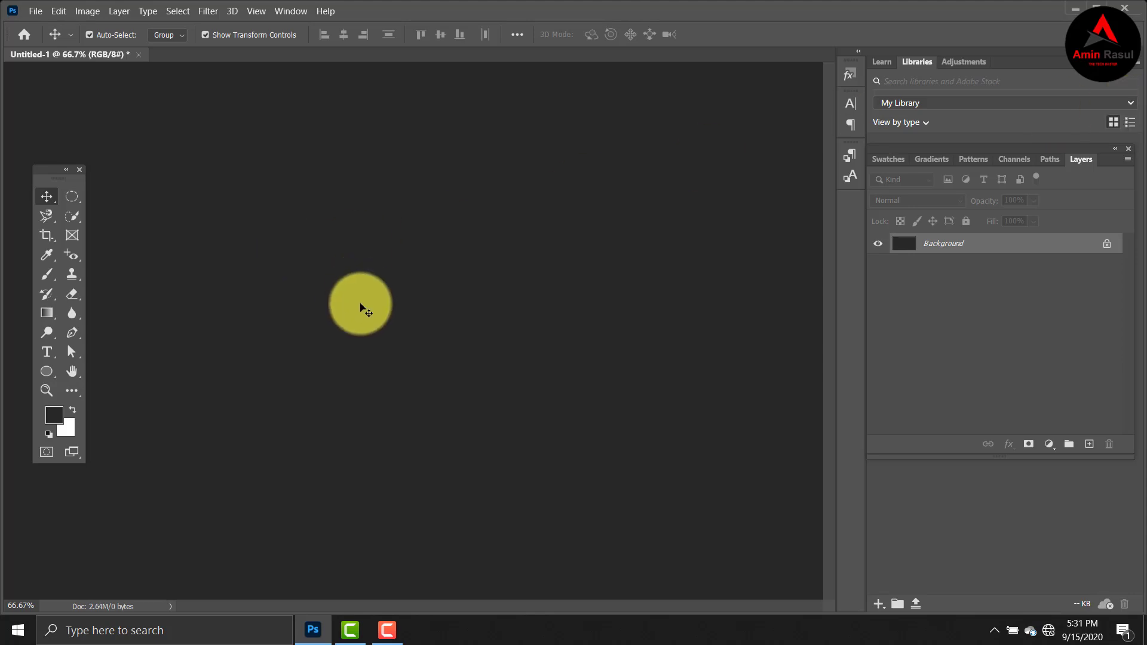
# Open Taj Mahal.png from the Project file folder and unlock its background layer.
pyautogui.click(36, 11)
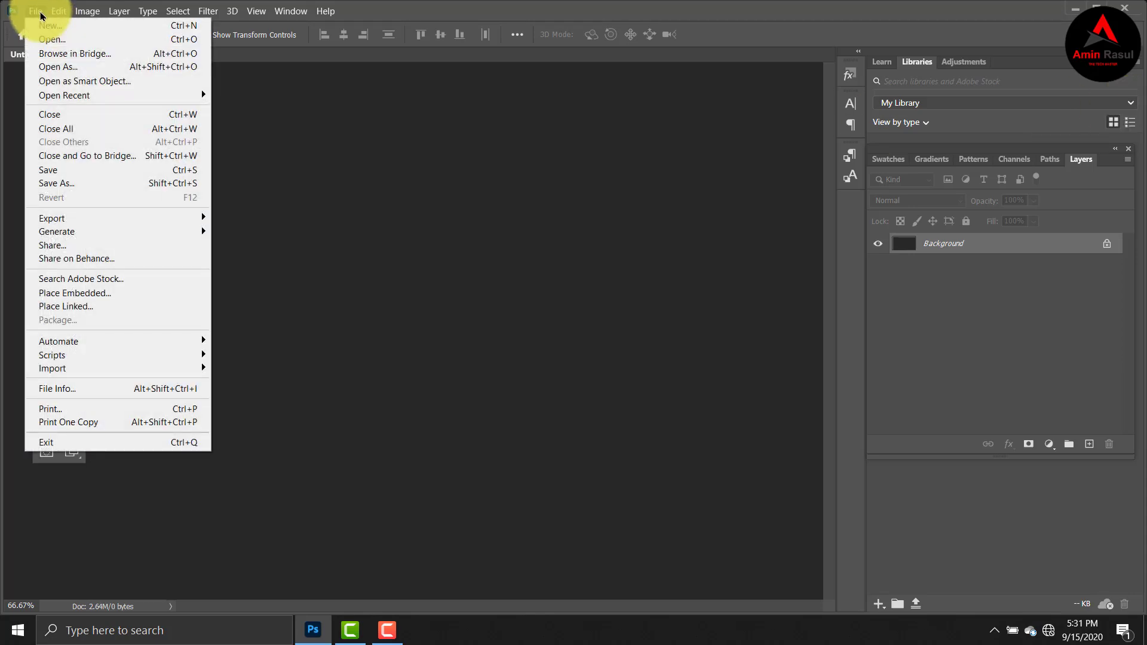
pyautogui.click(138, 41)
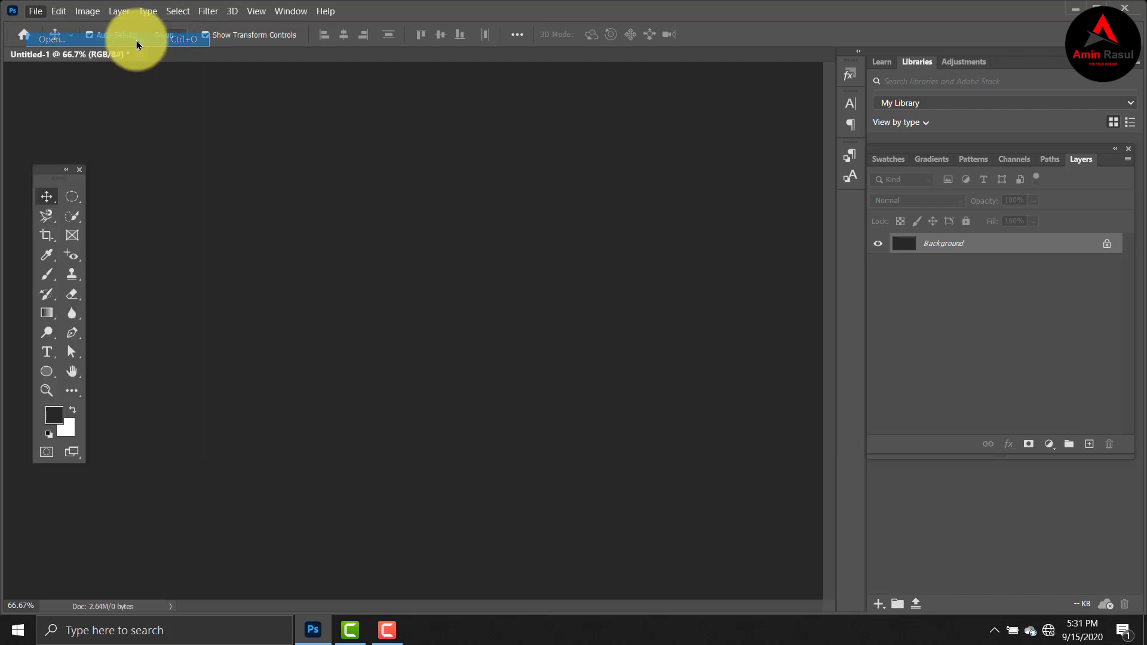
pyautogui.click(231, 141)
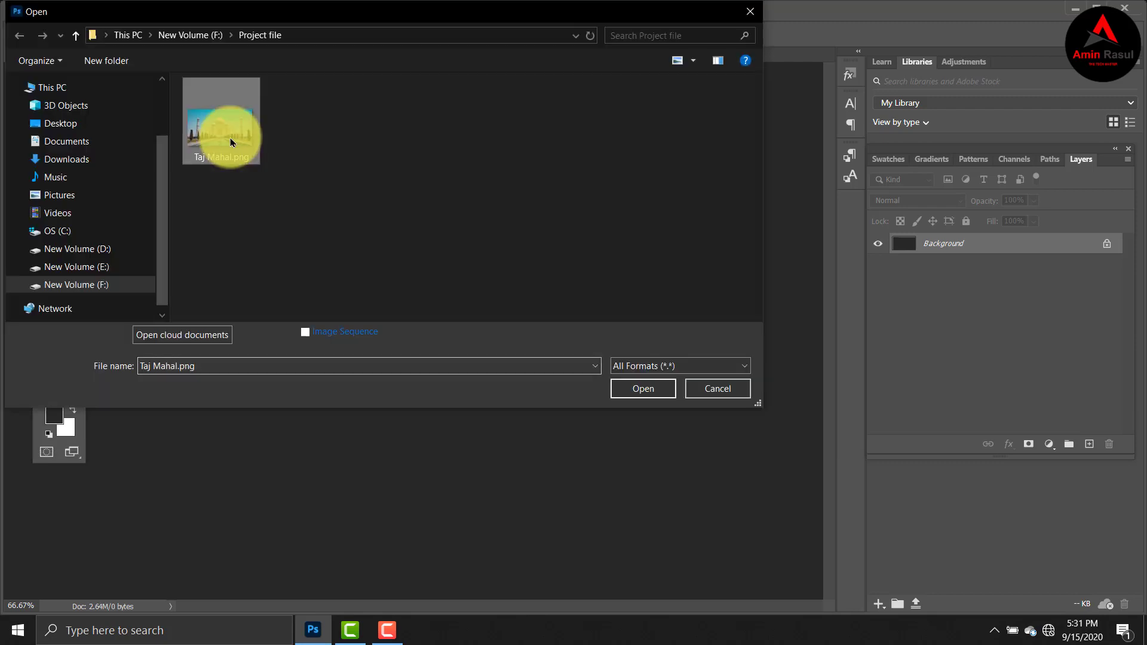
pyautogui.click(635, 387)
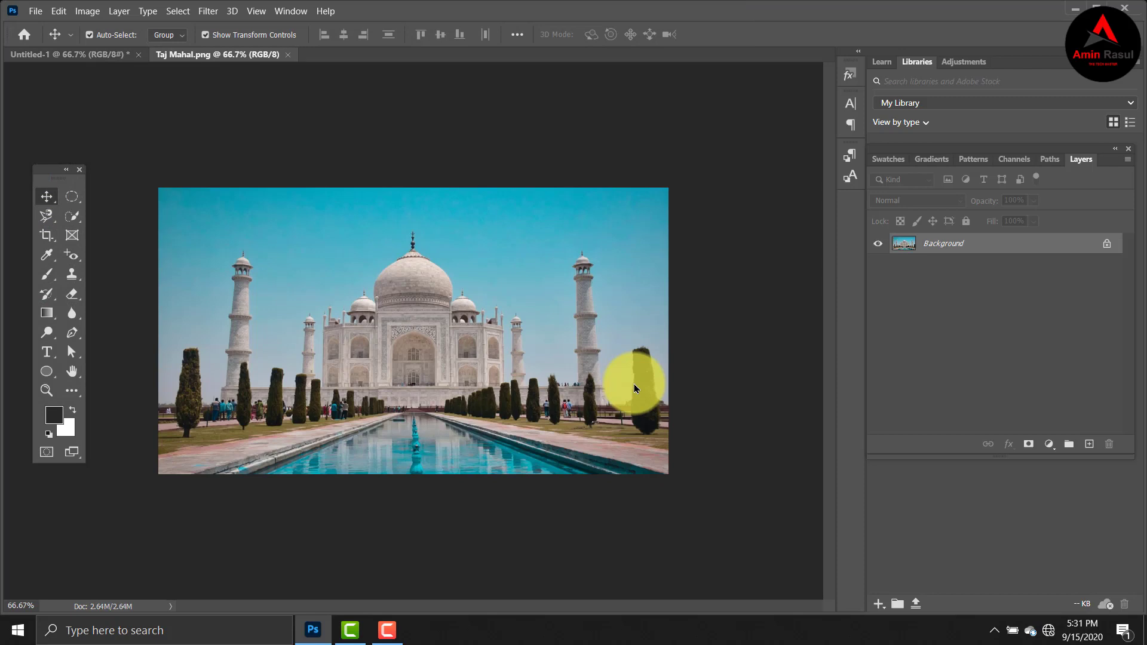
pyautogui.click(1107, 243)
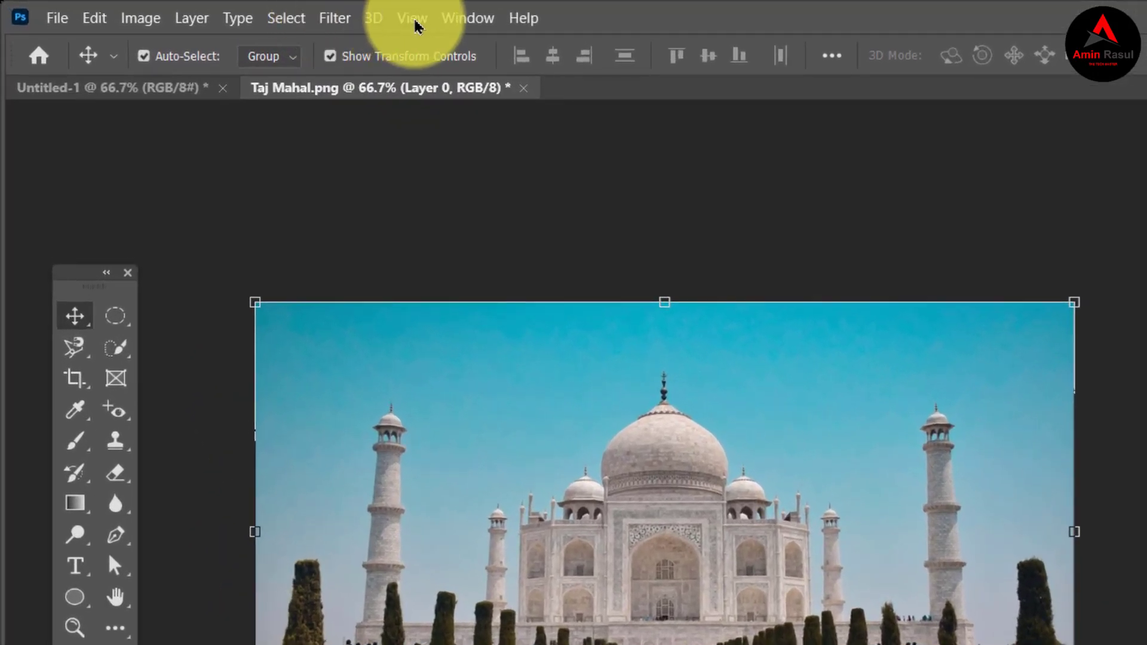
# Show the rulers and place one vertical and one horizontal guide crossing at the centre of the image.
pyautogui.click(417, 24)
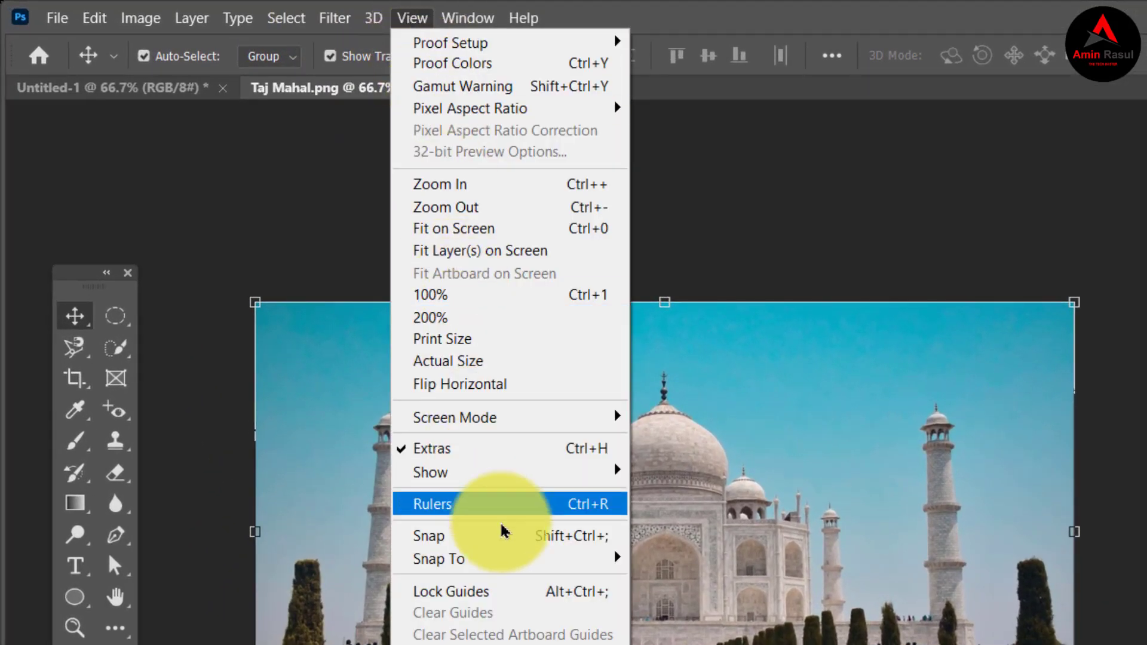
pyautogui.click(520, 506)
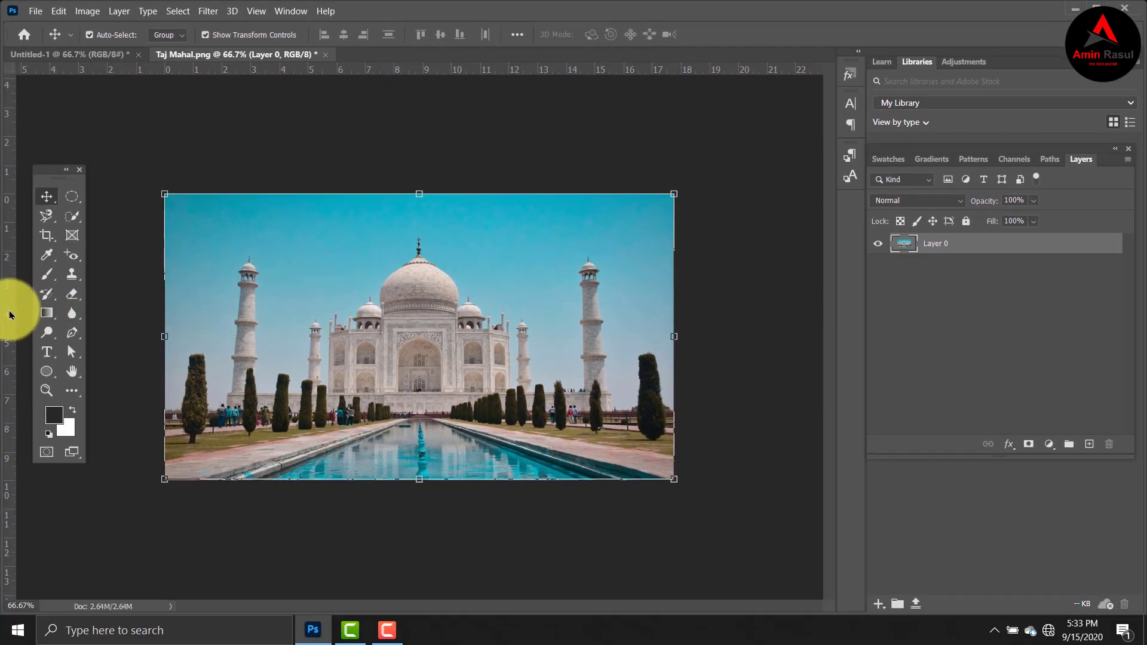
pyautogui.moveTo(9, 315); pyautogui.dragTo(420, 293)
pyautogui.moveTo(499, 74); pyautogui.dragTo(500, 337)
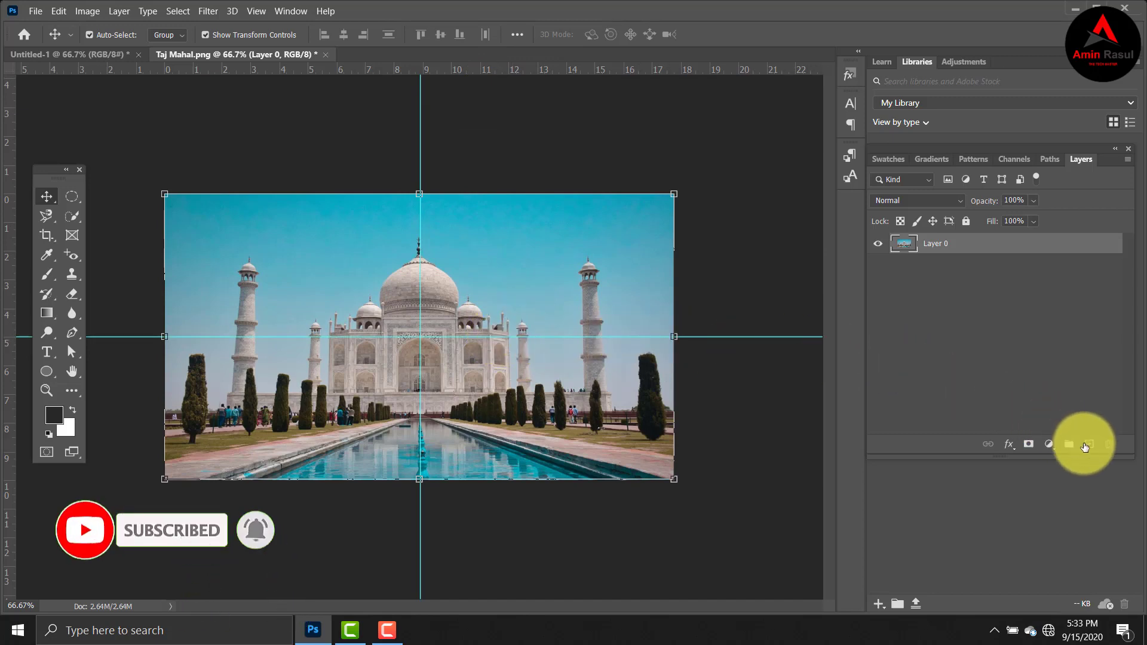
# Add a new layer and make a circular selection about 7.1 in across, centred on the guide intersection.
pyautogui.click(1089, 447)
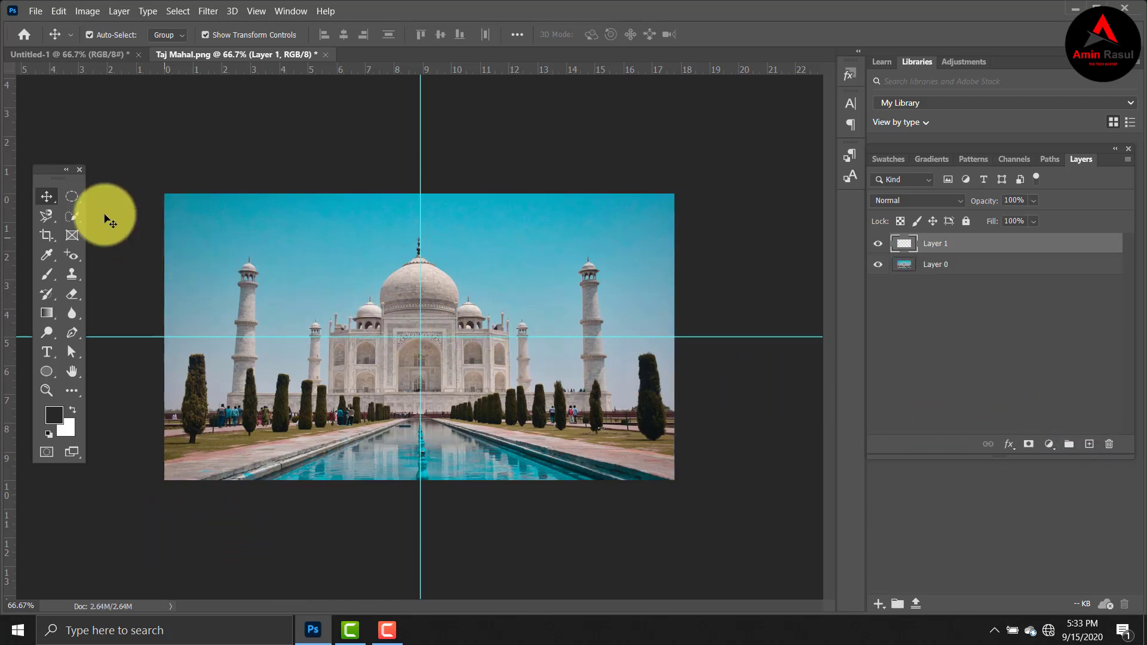
pyautogui.moveTo(84, 199); pyautogui.dragTo(84, 198)
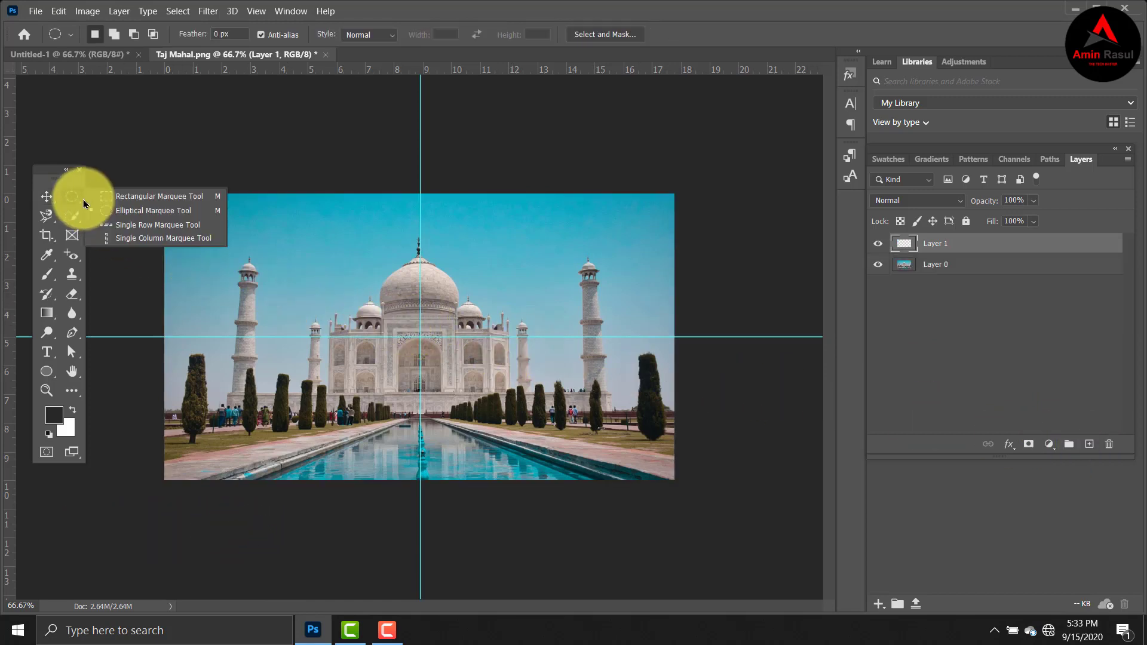
pyautogui.click(204, 214)
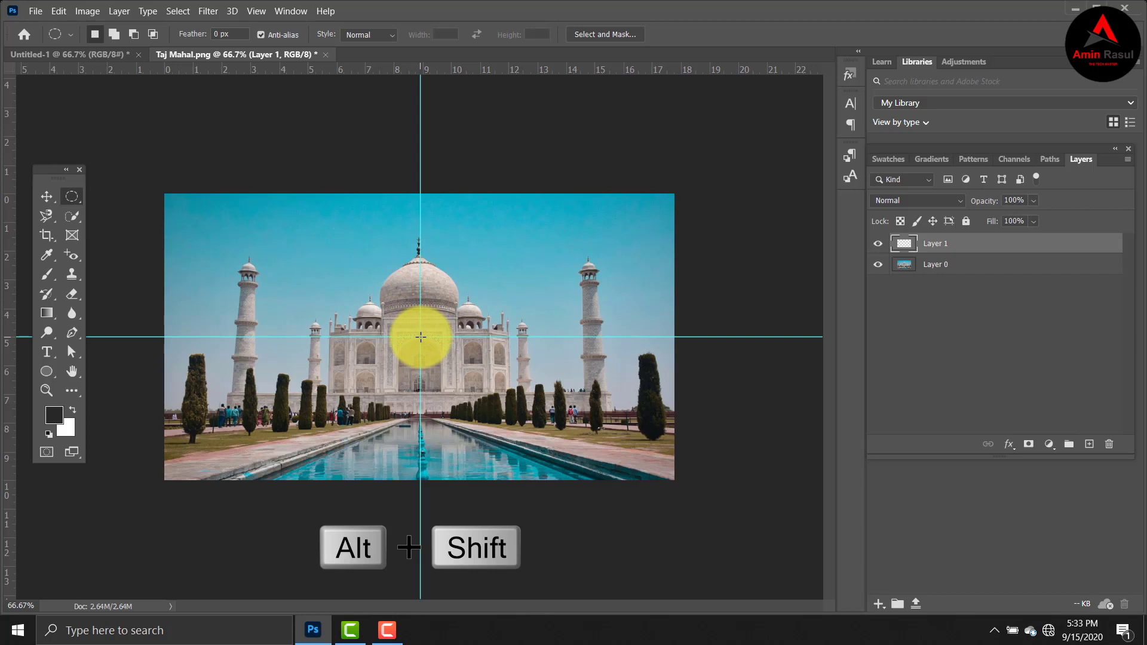
pyautogui.moveTo(420, 337); pyautogui.dragTo(240, 235)
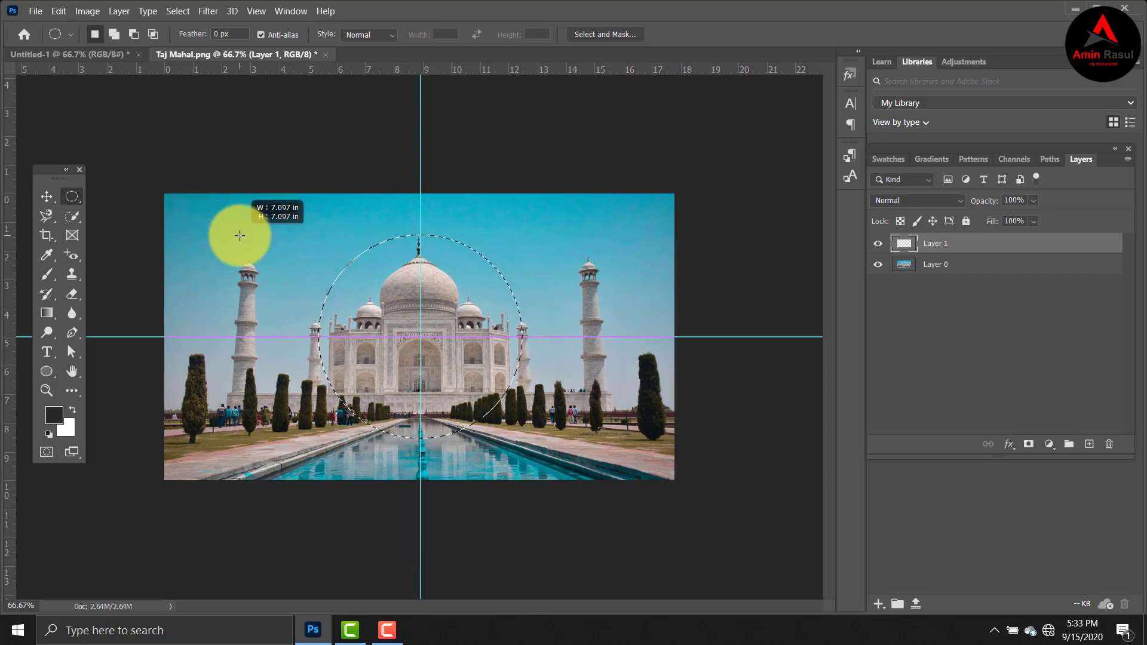
# Set the foreground colour to black, fill the circular selection with it on Layer 1 and deselect.
pyautogui.click(54, 414)
pyautogui.click(845, 417)
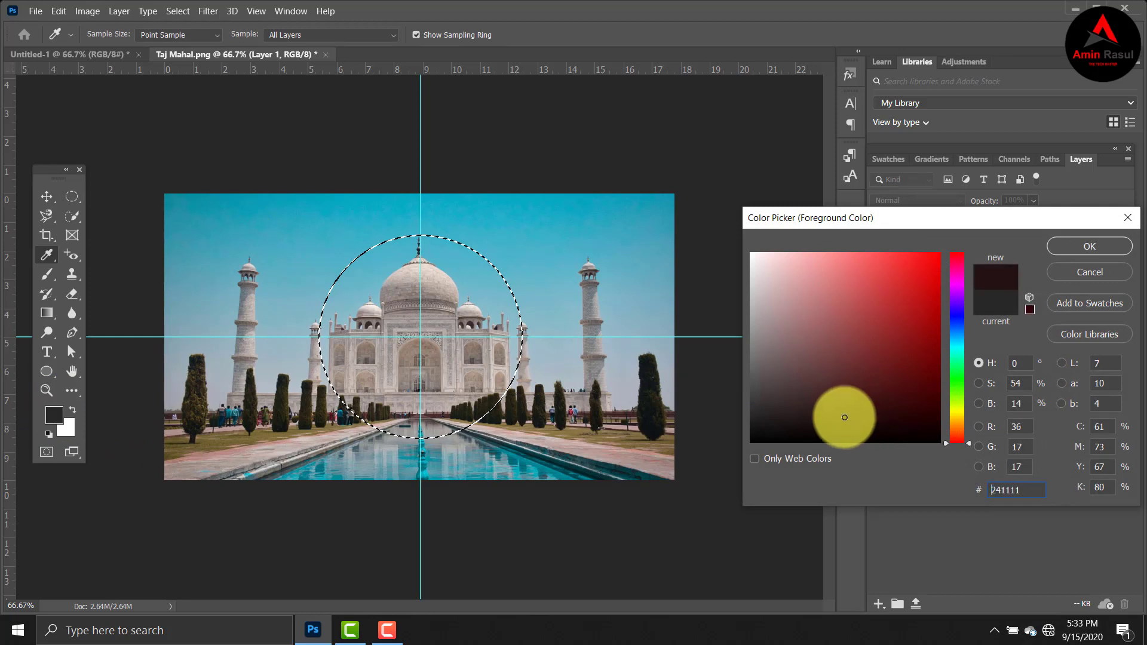
pyautogui.moveTo(845, 417); pyautogui.dragTo(729, 454)
pyautogui.click(1074, 250)
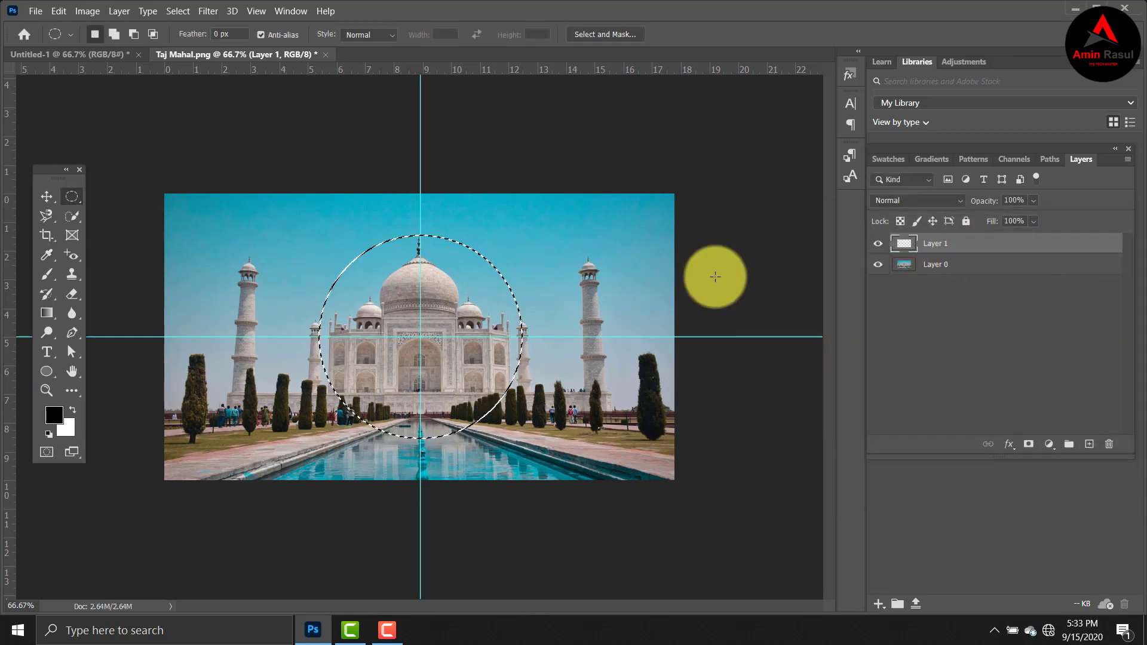
pyautogui.hotkey('alt', 'BackSpace')
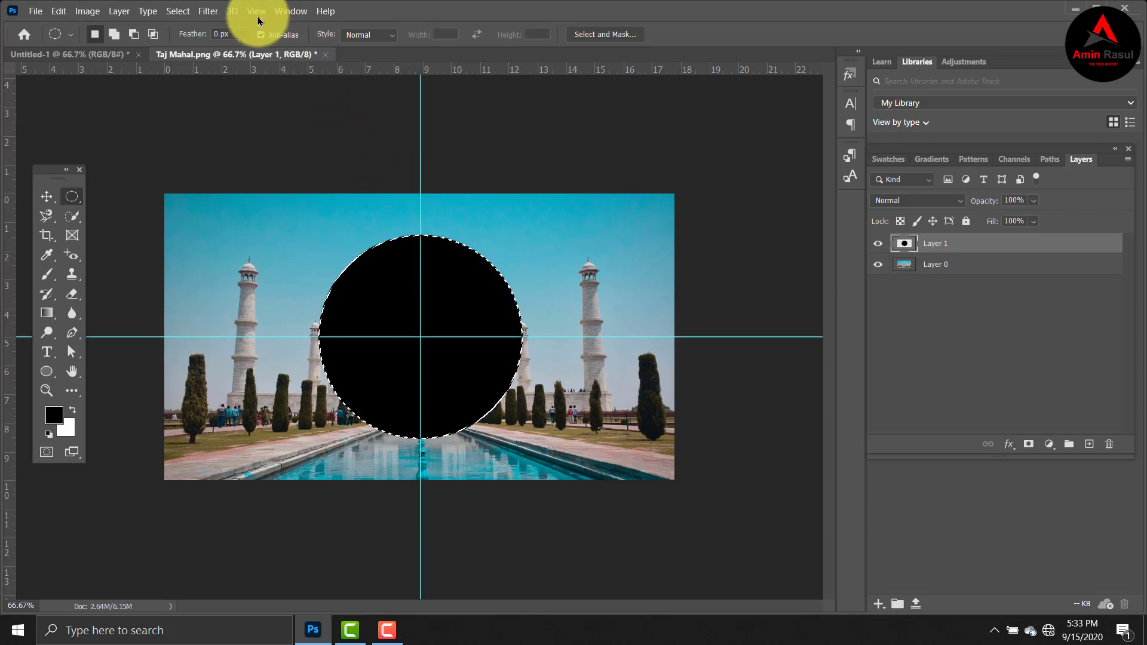
pyautogui.click(184, 12)
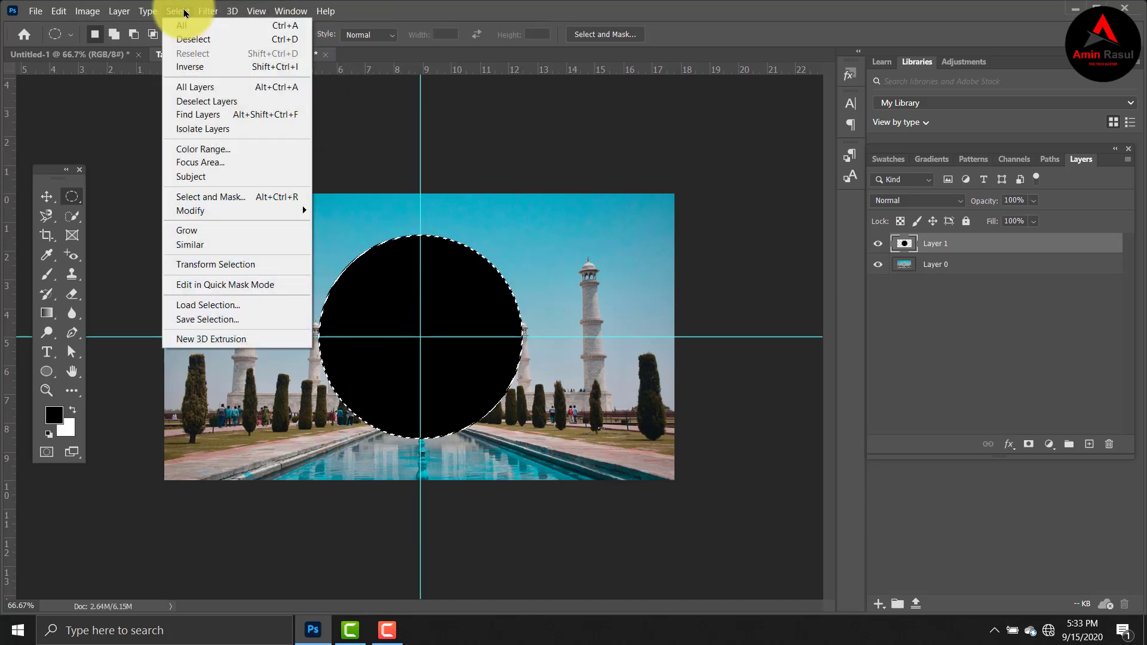
pyautogui.click(250, 43)
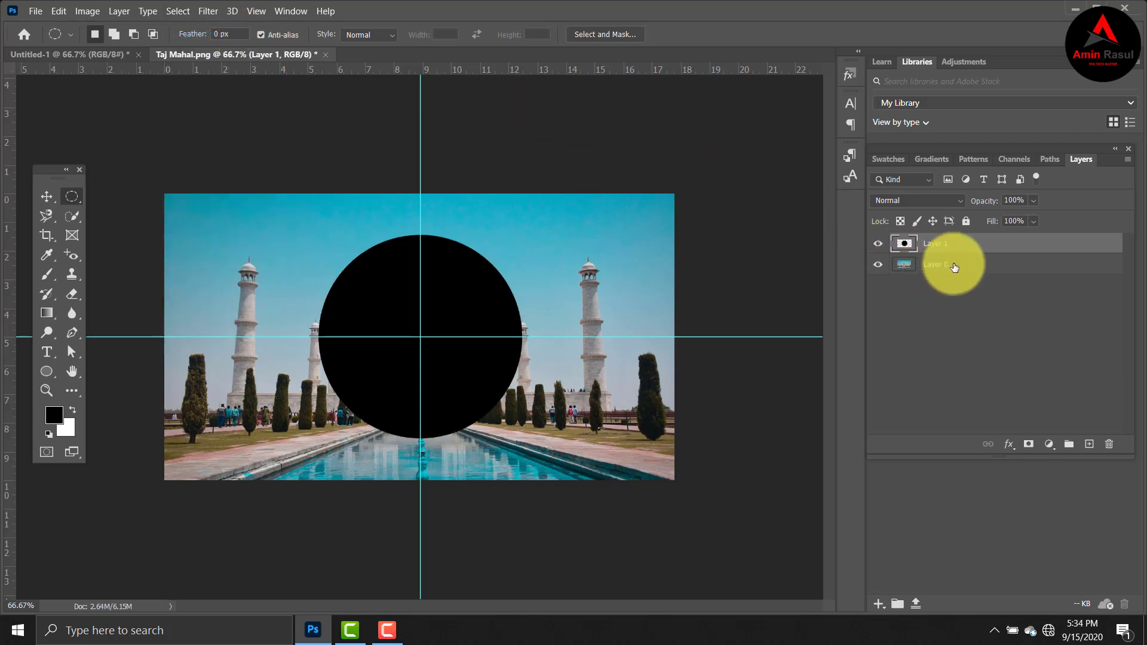
# Duplicate Layer 0 and move the copy above Layer 1 in the layer stack.
pyautogui.click(955, 267)
pyautogui.moveTo(957, 269); pyautogui.dragTo(1094, 446)
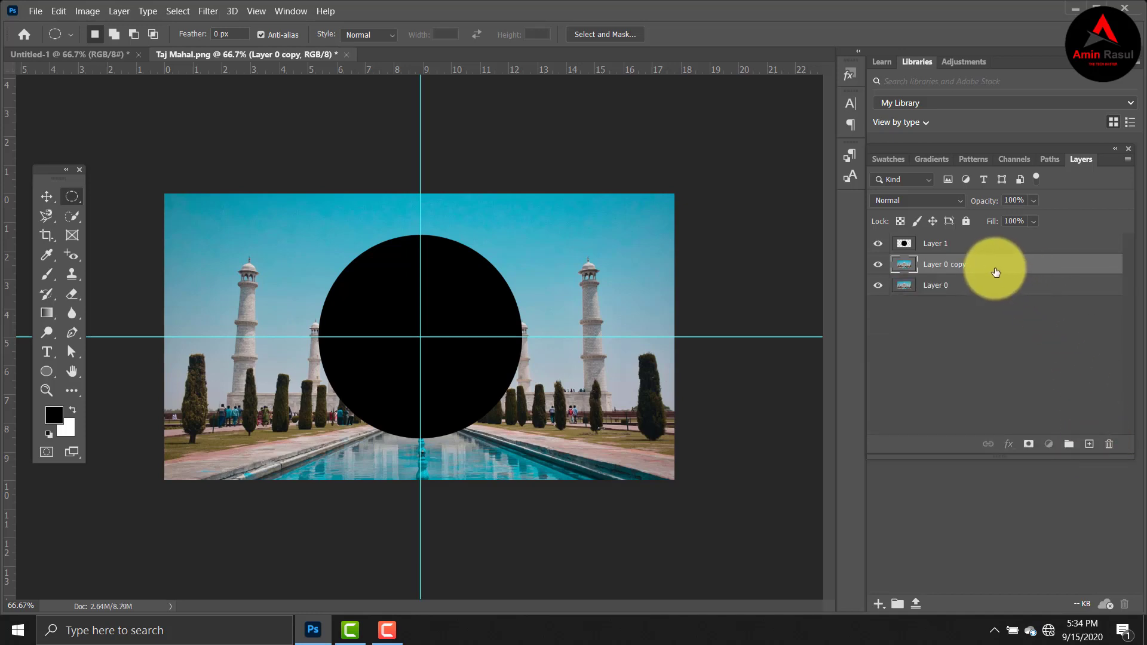
pyautogui.moveTo(996, 273); pyautogui.dragTo(983, 242)
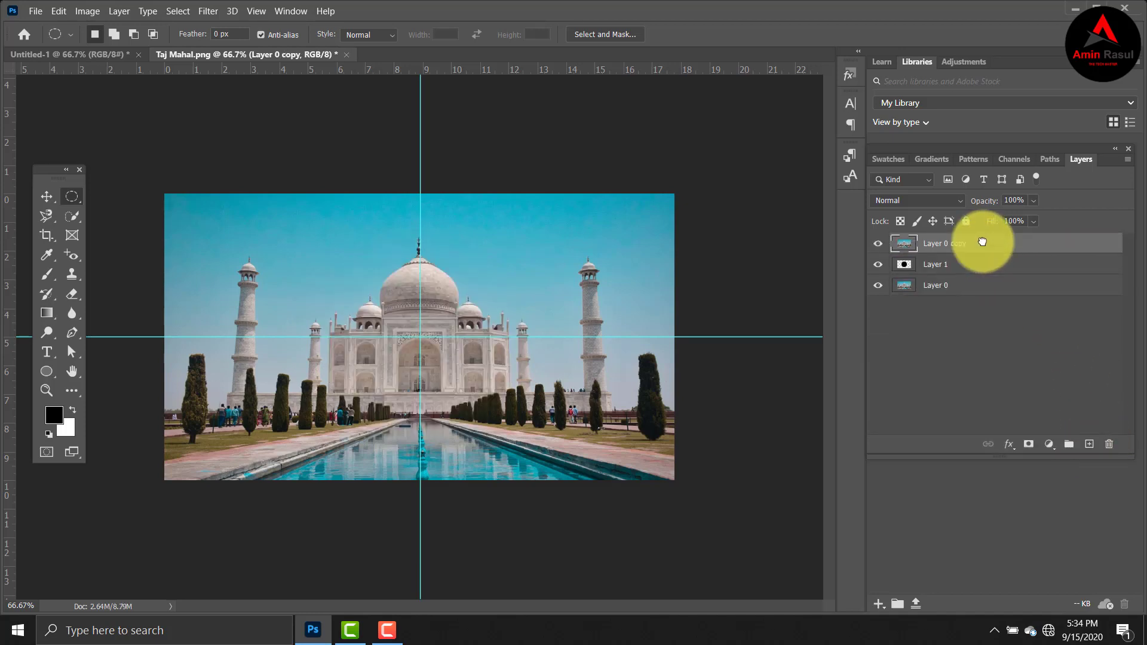
# Apply the Spherize distortion to Layer 0 copy with an amount of 100% in Normal mode.
pyautogui.click(954, 265)
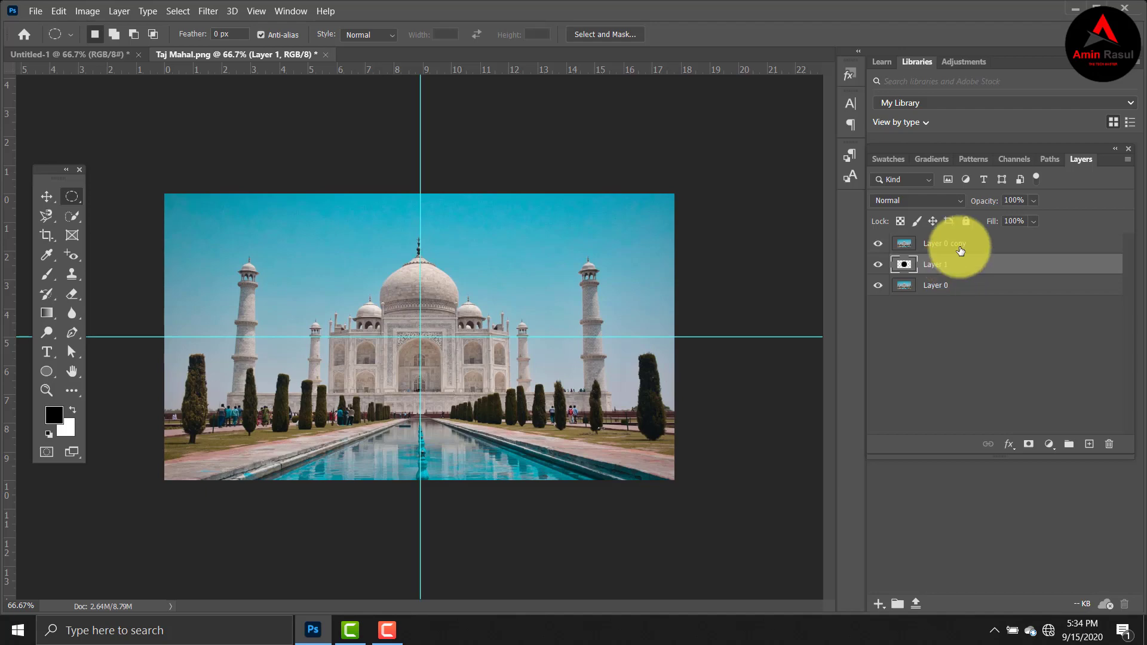
pyautogui.click(960, 246)
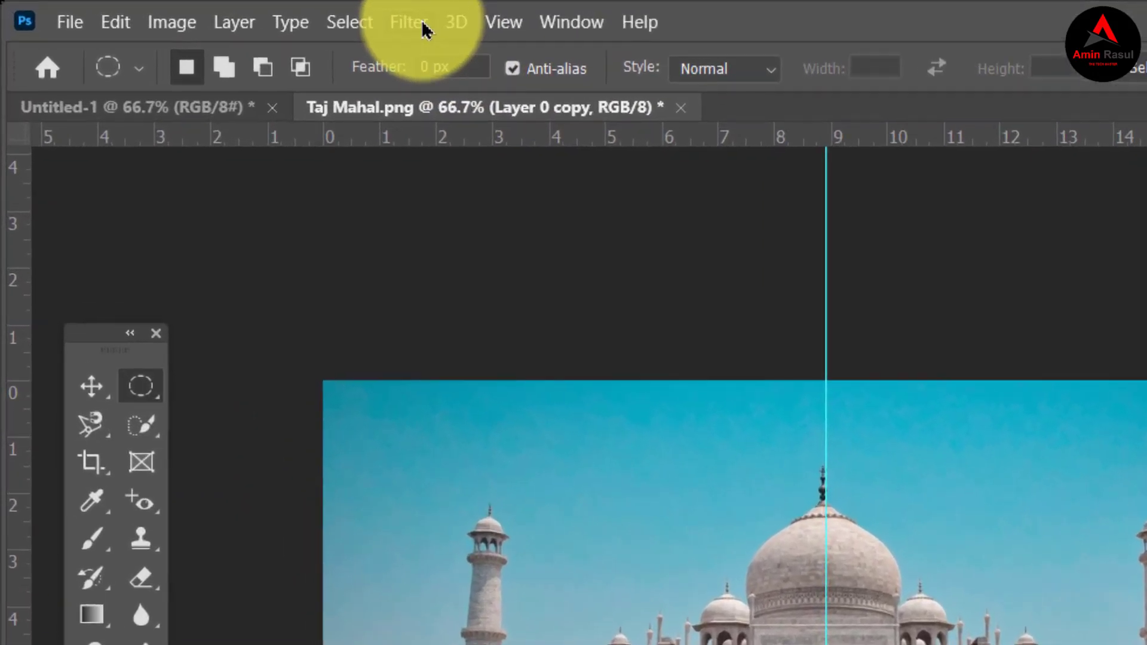
pyautogui.click(408, 23)
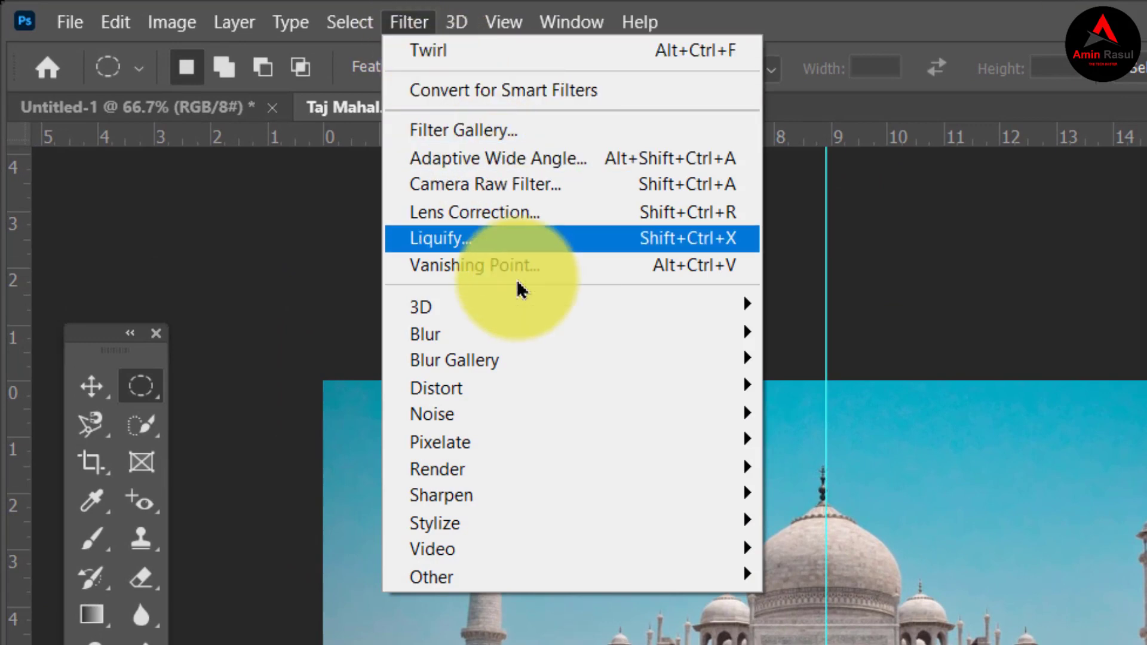
pyautogui.moveTo(524, 396)
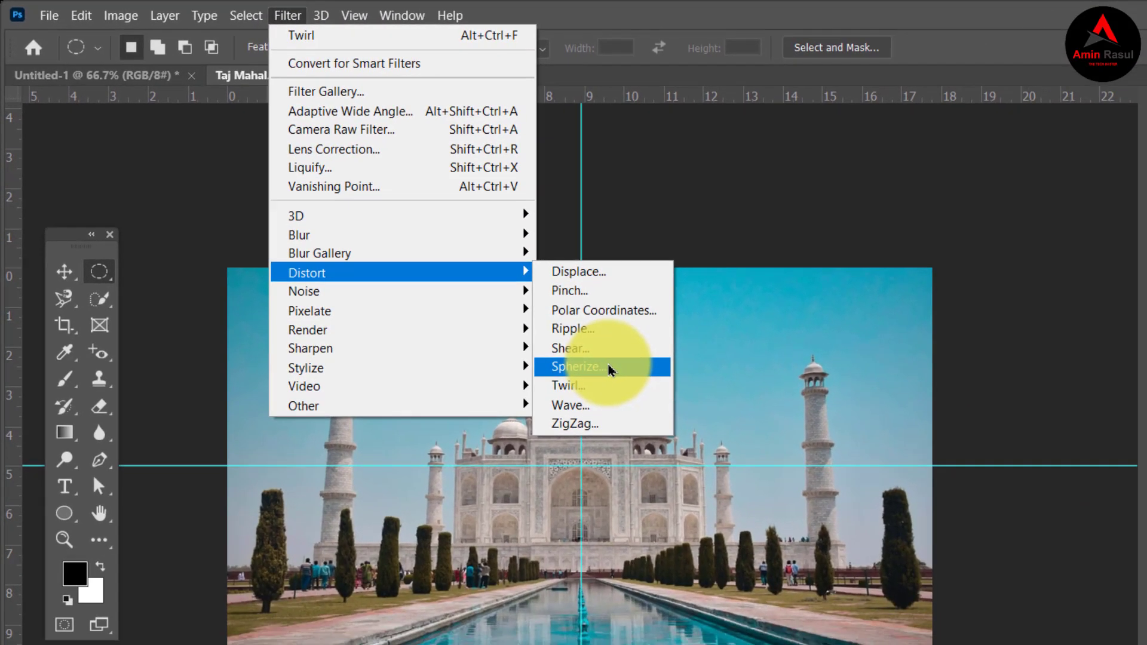
pyautogui.click(874, 524)
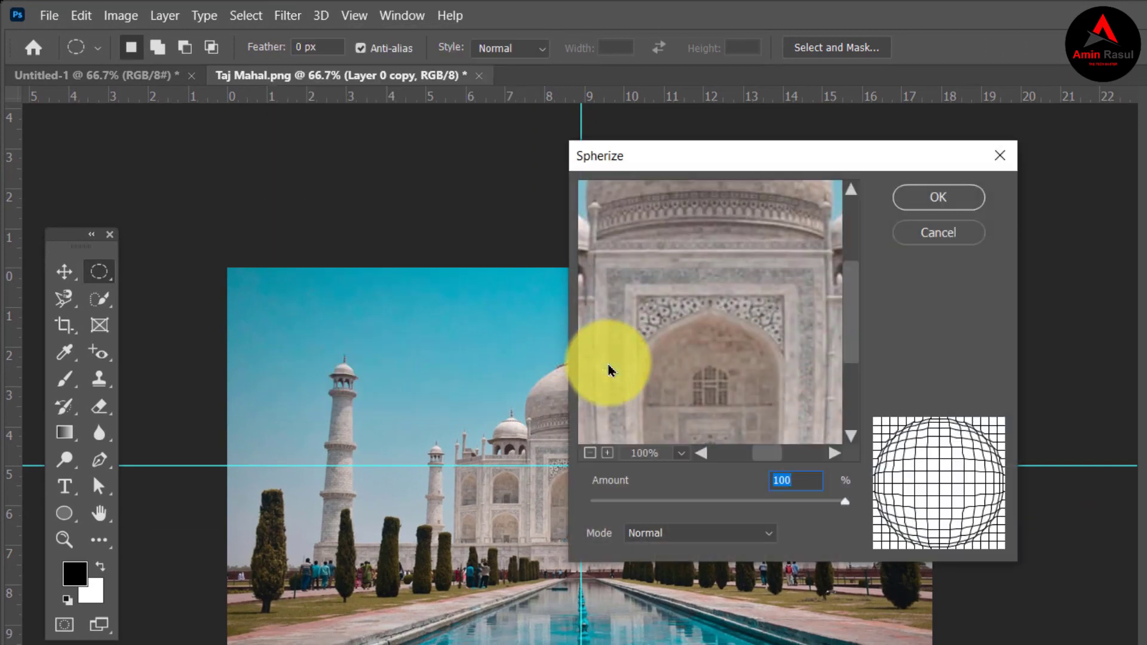
pyautogui.click(963, 207)
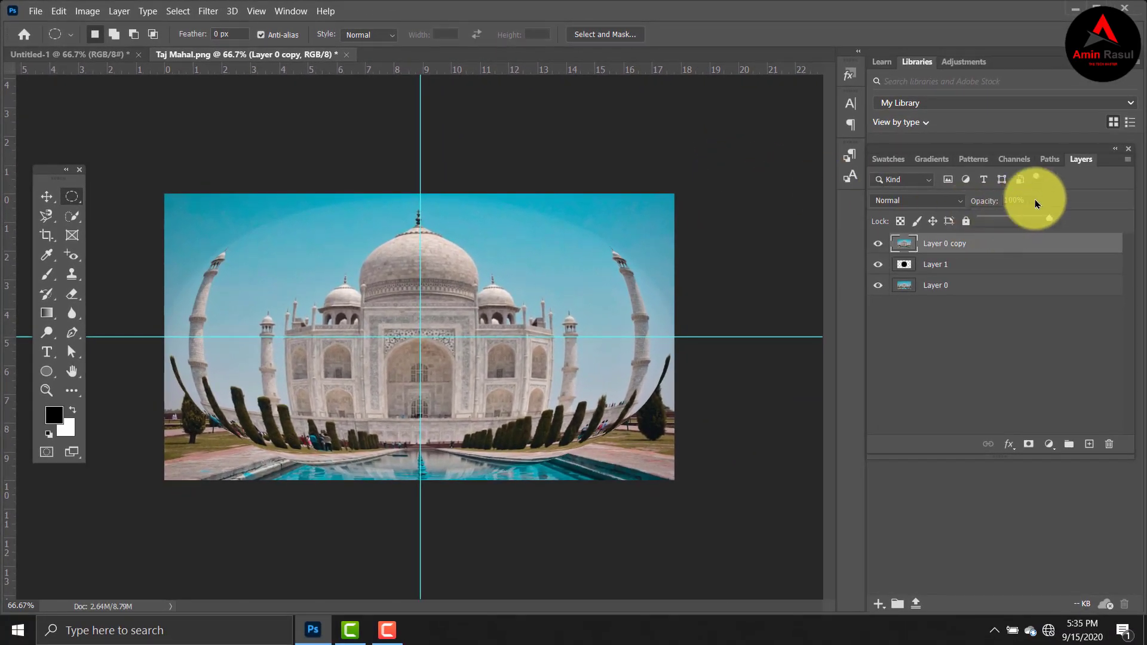
# Lower Layer 0 copy's opacity to 59% and free-transform it to 65.42% width and 72.92% height, centred over the black circle.
pyautogui.click(1009, 222)
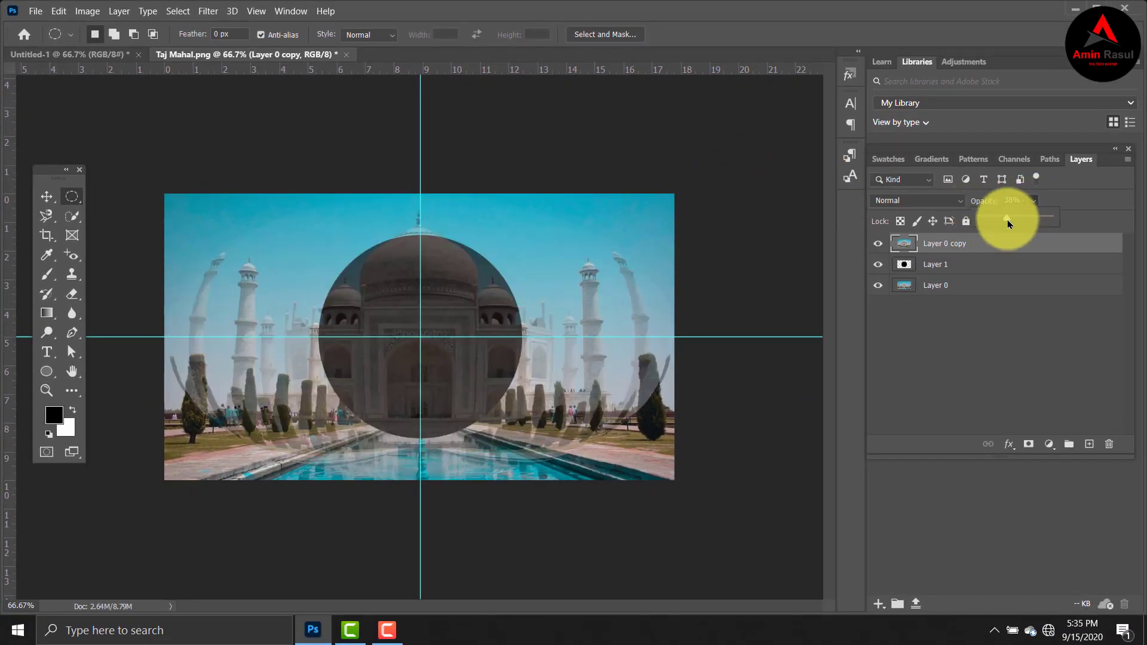
pyautogui.moveTo(1008, 222); pyautogui.dragTo(1018, 220)
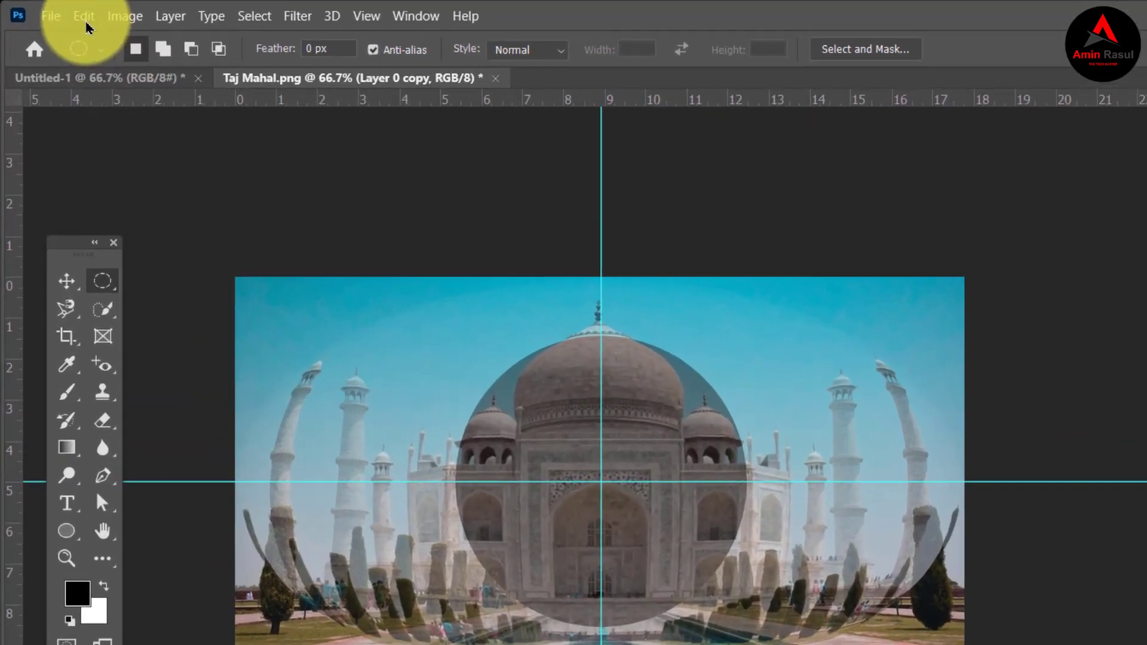
pyautogui.click(85, 19)
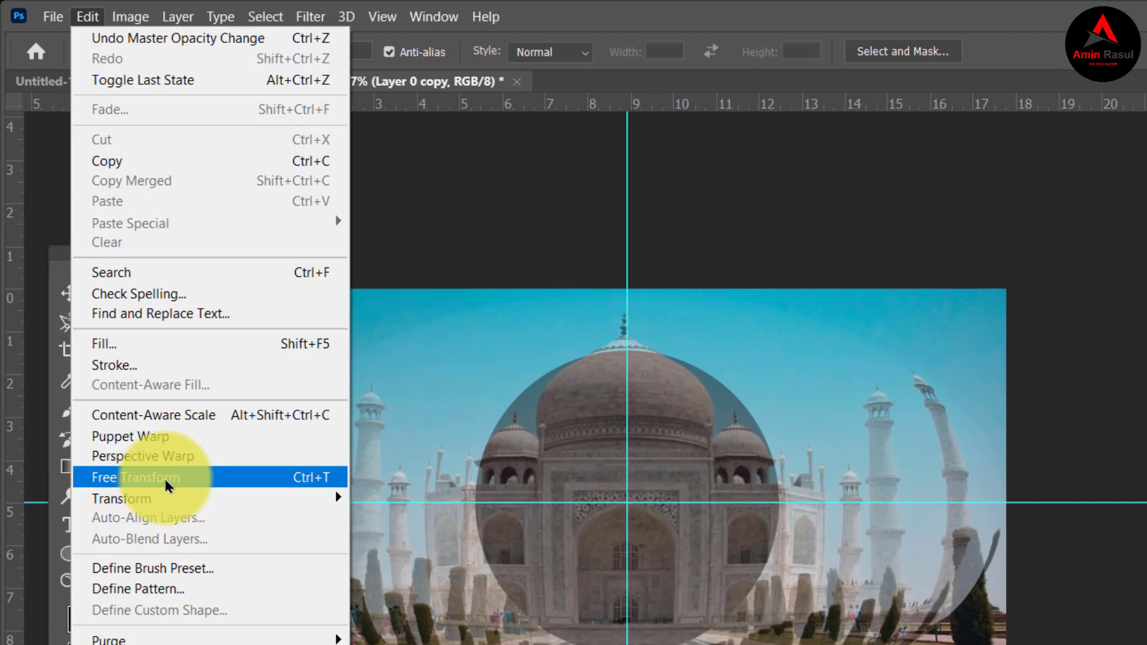
pyautogui.click(179, 523)
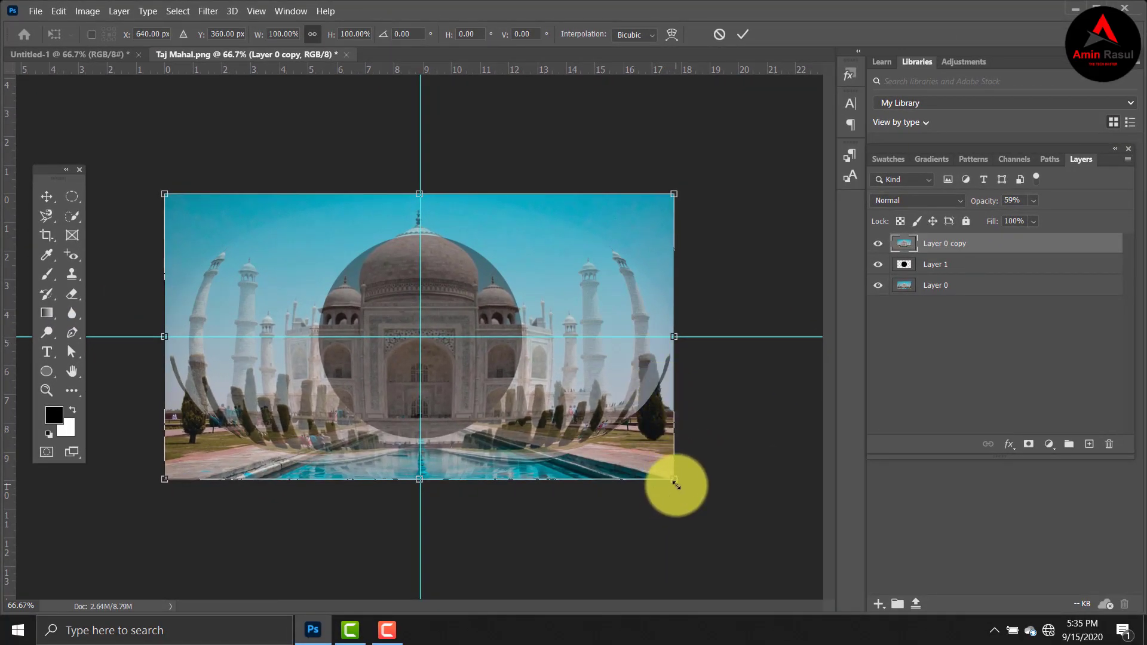
pyautogui.moveTo(675, 484); pyautogui.dragTo(497, 380)
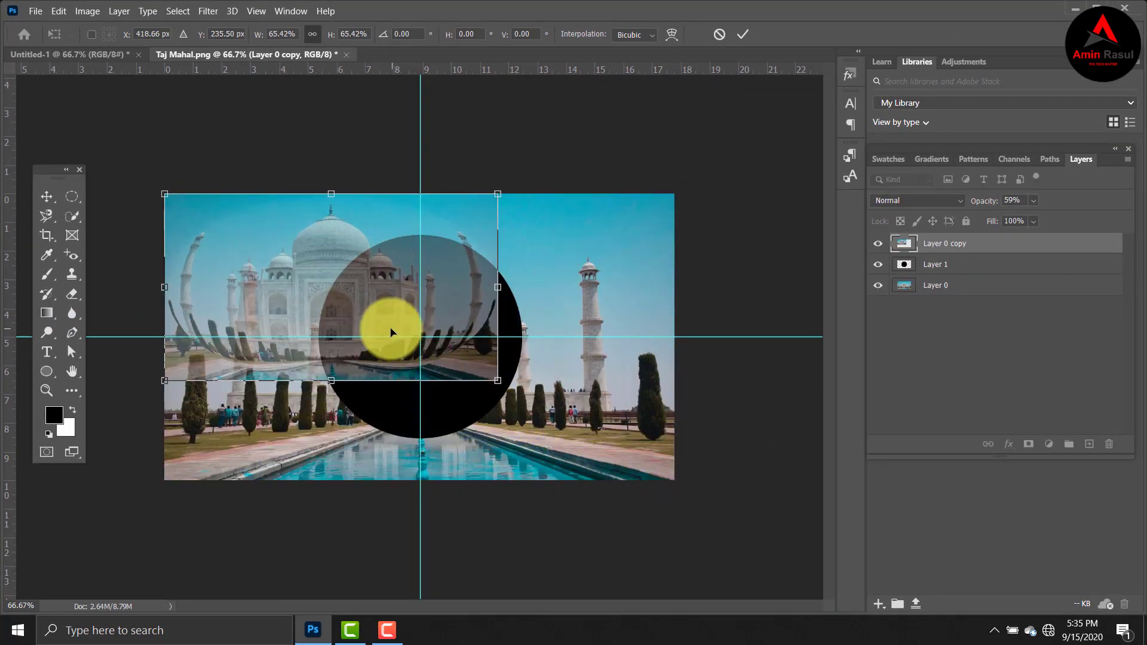
pyautogui.moveTo(391, 332); pyautogui.dragTo(477, 374)
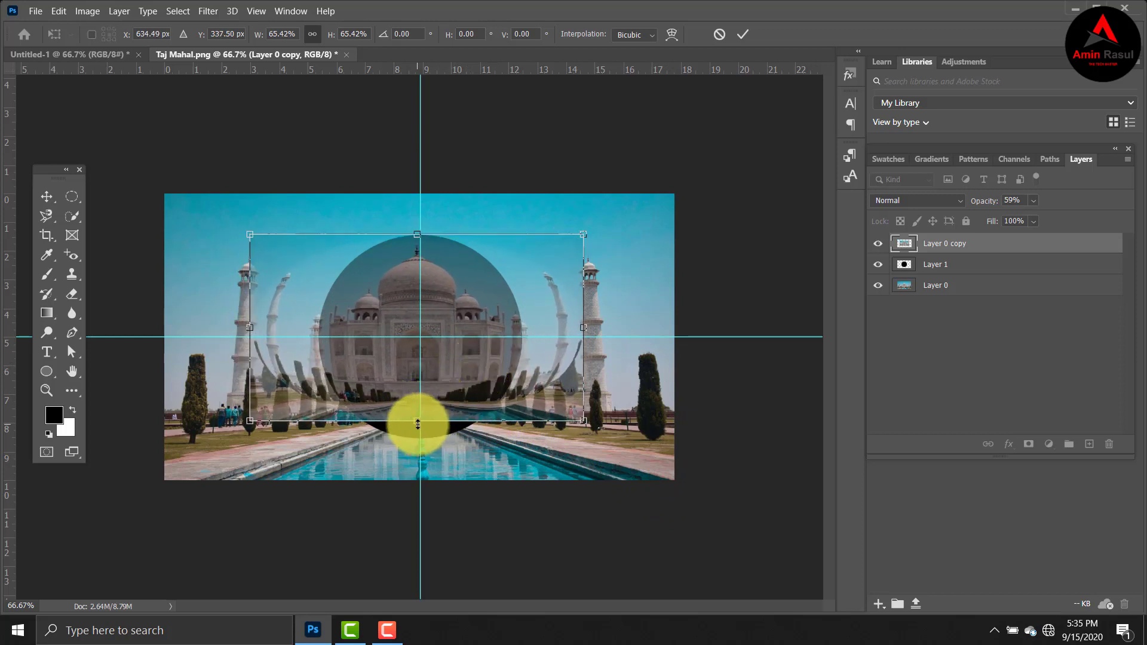
pyautogui.moveTo(418, 423); pyautogui.dragTo(418, 445)
pyautogui.moveTo(457, 402)
pyautogui.mouseDown()
pyautogui.moveTo(456, 415)
pyautogui.moveTo(461, 404)
pyautogui.mouseUp()
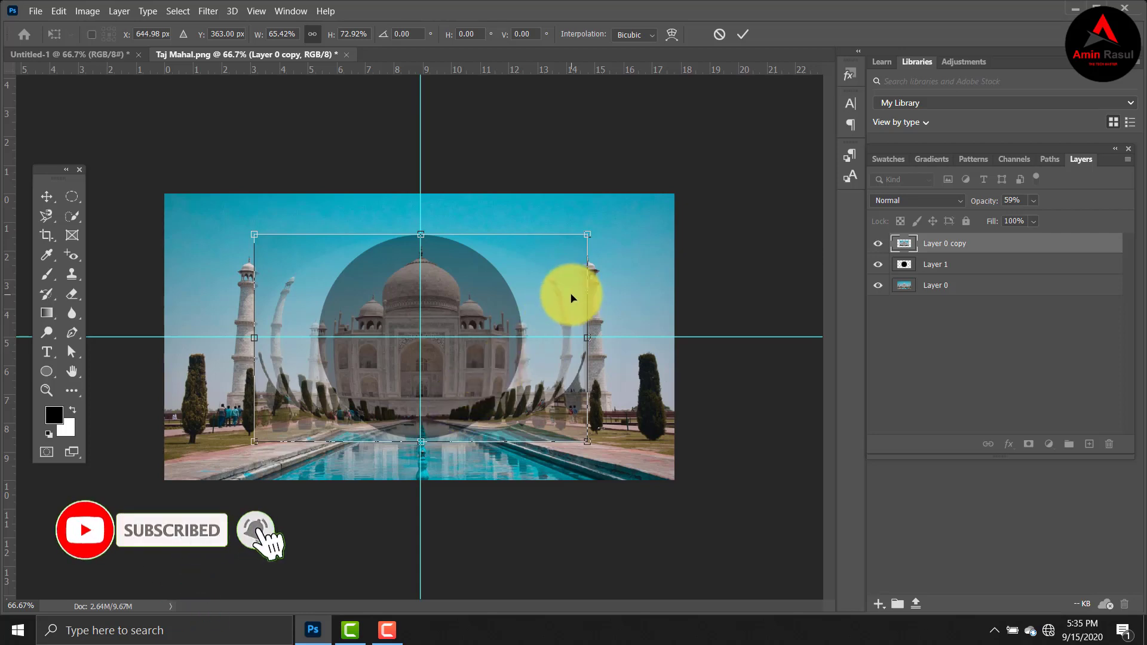
pyautogui.click(744, 33)
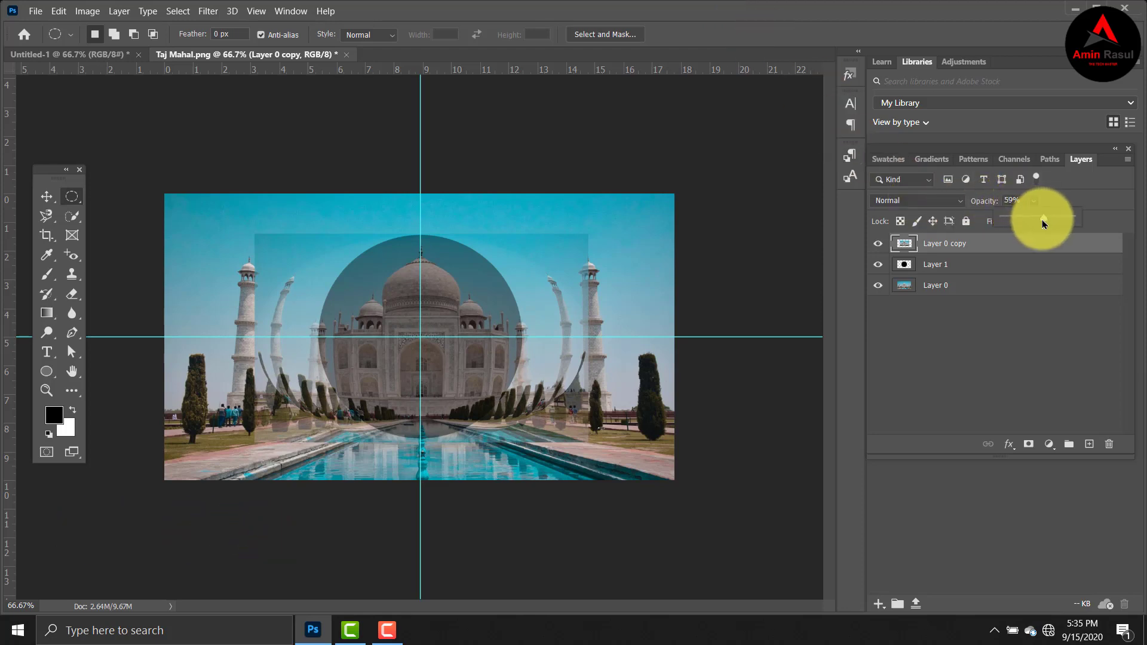
# Raise Layer 0 copy's opacity to 100%, load Layer 1's circle as a selection and add it to Layer 0 copy as a layer mask.
pyautogui.moveTo(1045, 224); pyautogui.dragTo(1086, 223)
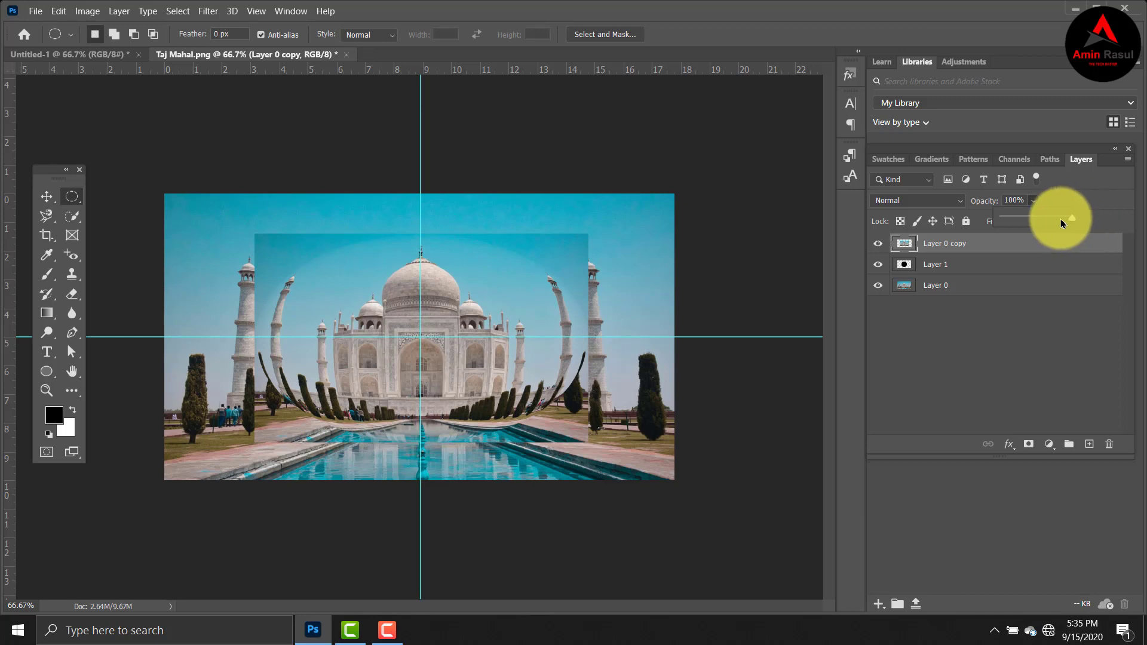
pyautogui.click(909, 266)
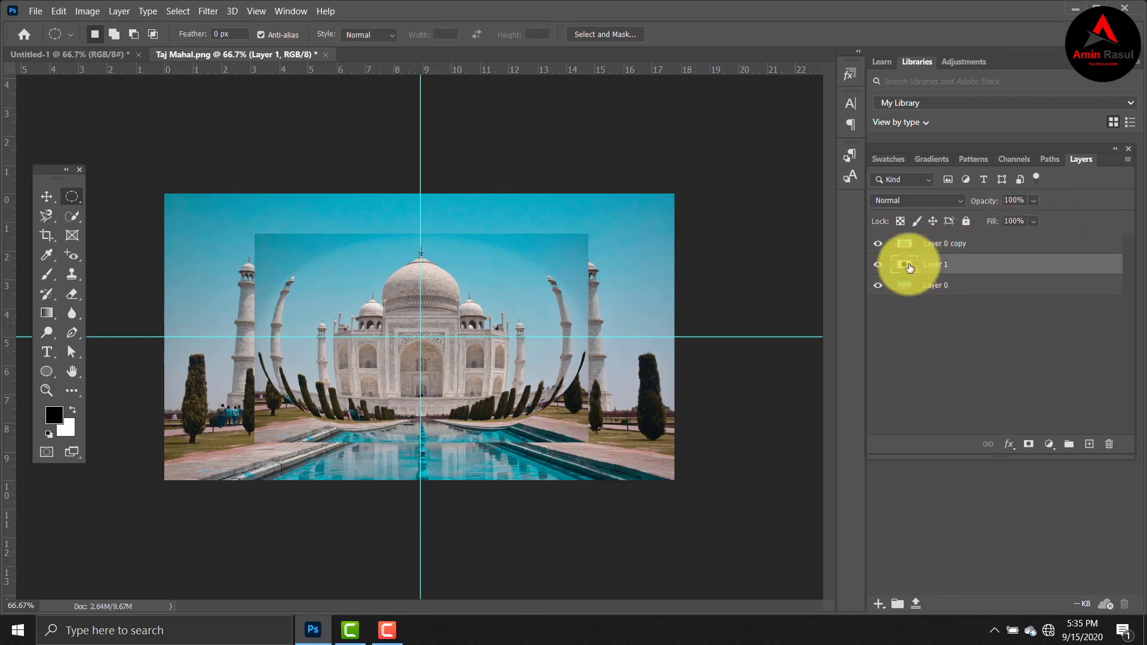
pyautogui.press('ctrl')
pyautogui.keyDown('ctrl'); pyautogui.click(909, 266); pyautogui.keyUp('ctrl')
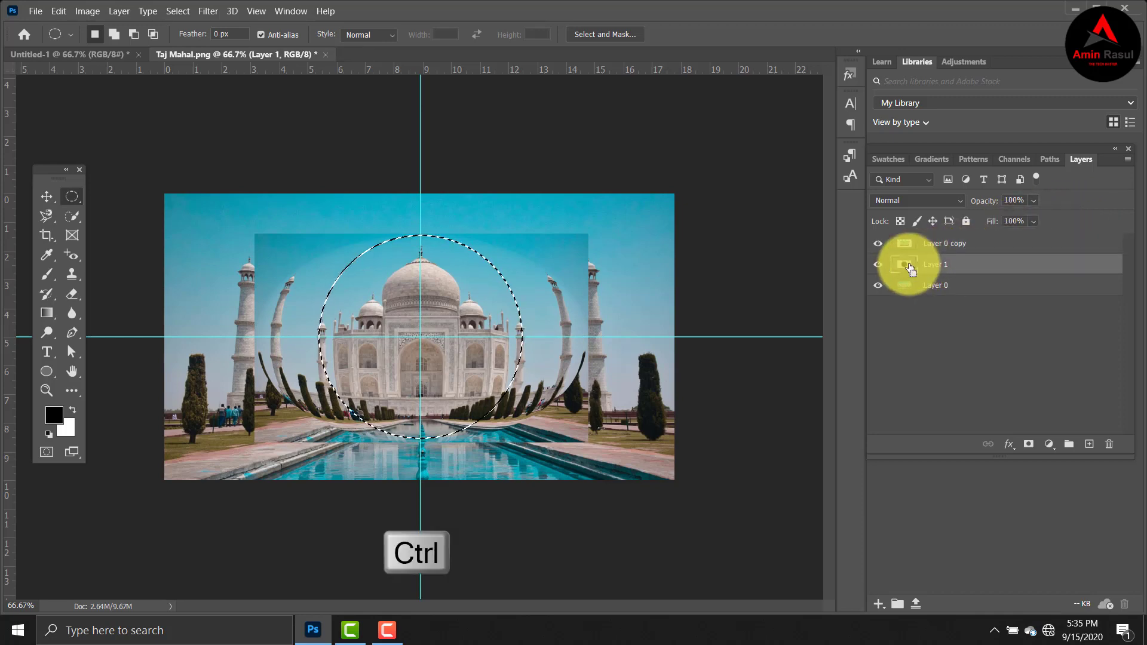
pyautogui.click(959, 245)
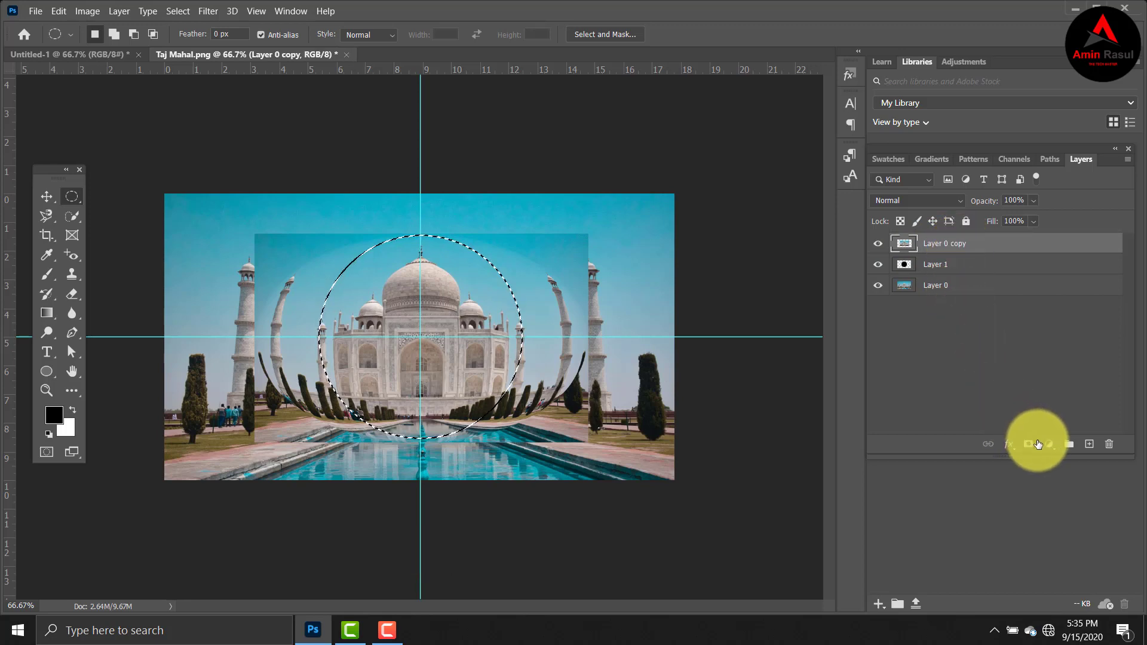
pyautogui.click(1030, 445)
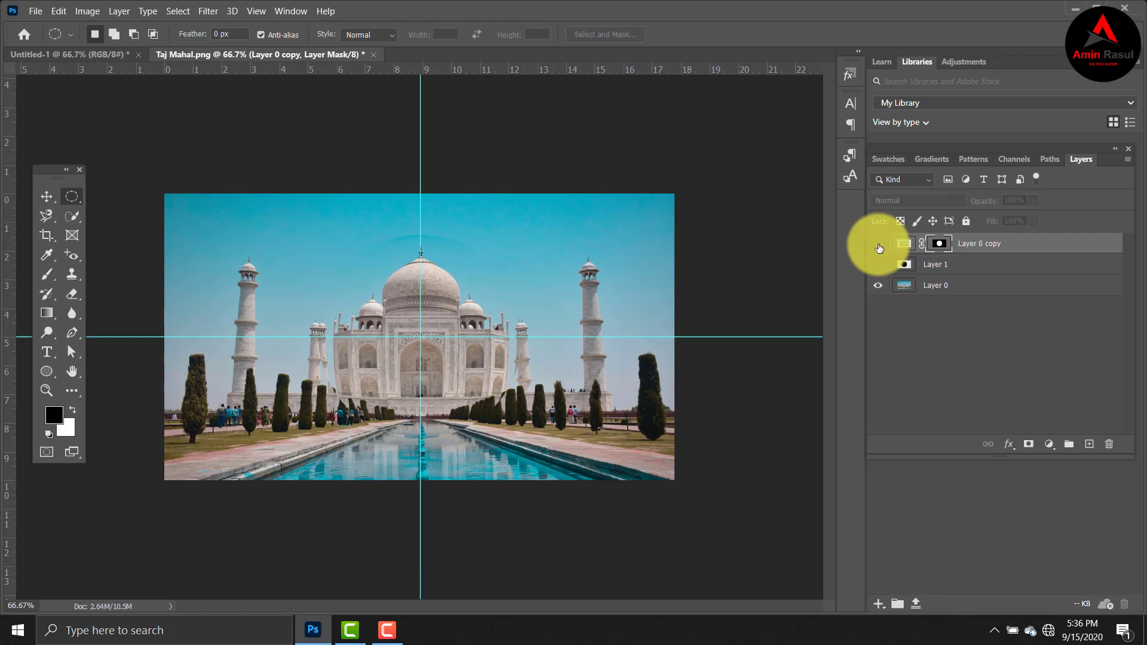
# Hide Layer 1, keep Layer 0 copy visible and add a new empty layer above it.
pyautogui.click(878, 246)
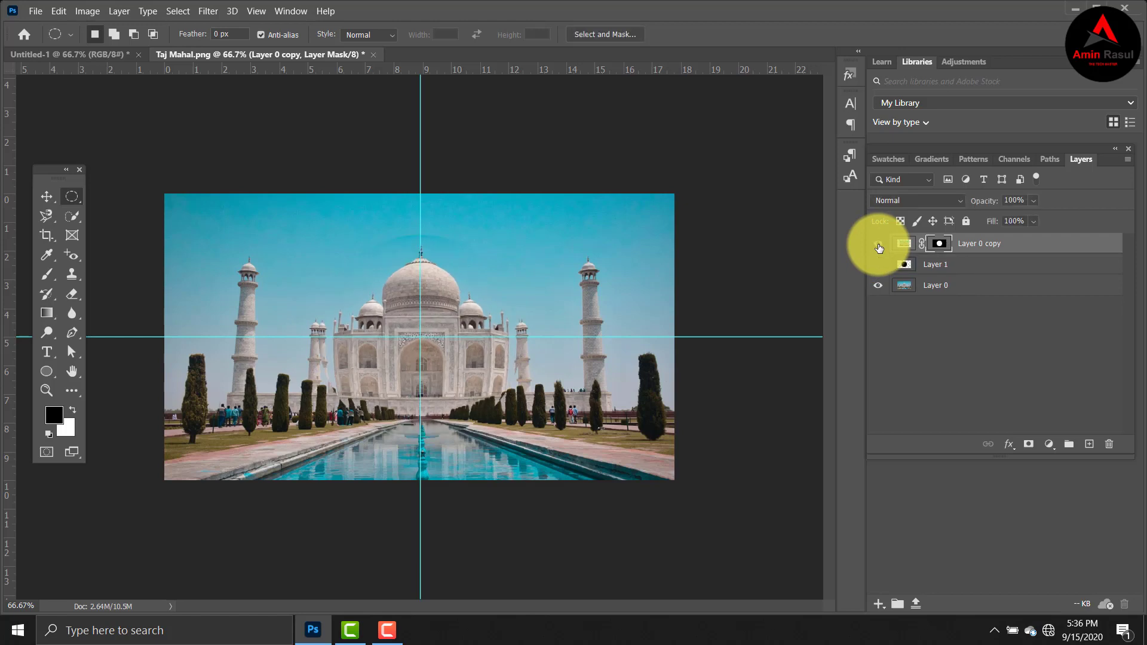
pyautogui.click(904, 243)
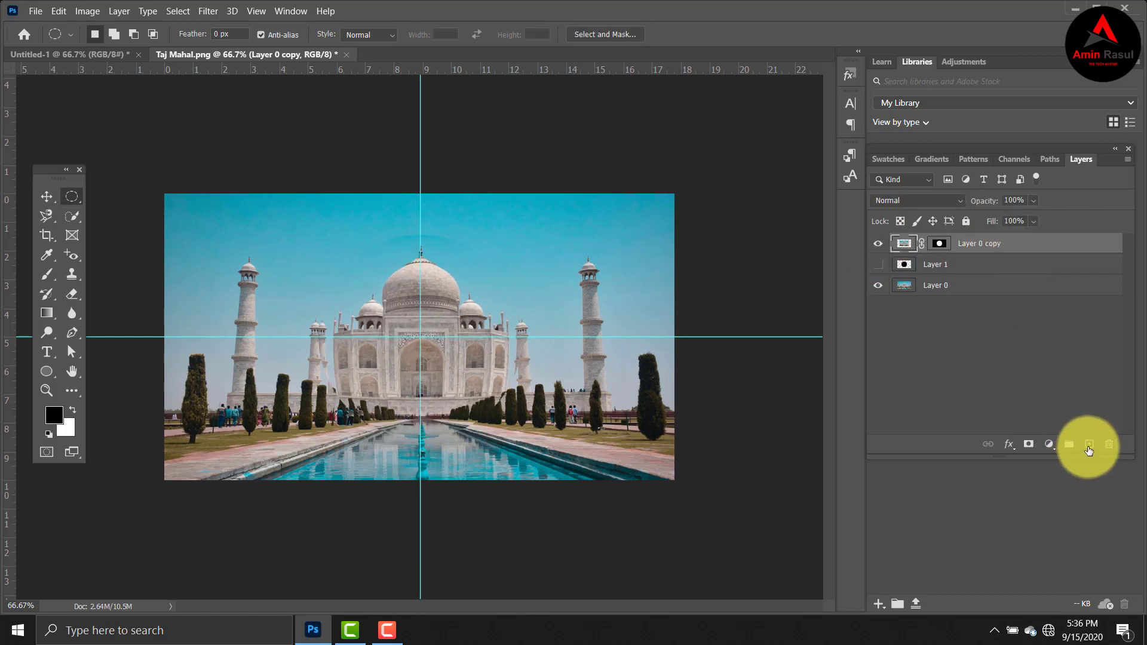
pyautogui.click(1088, 447)
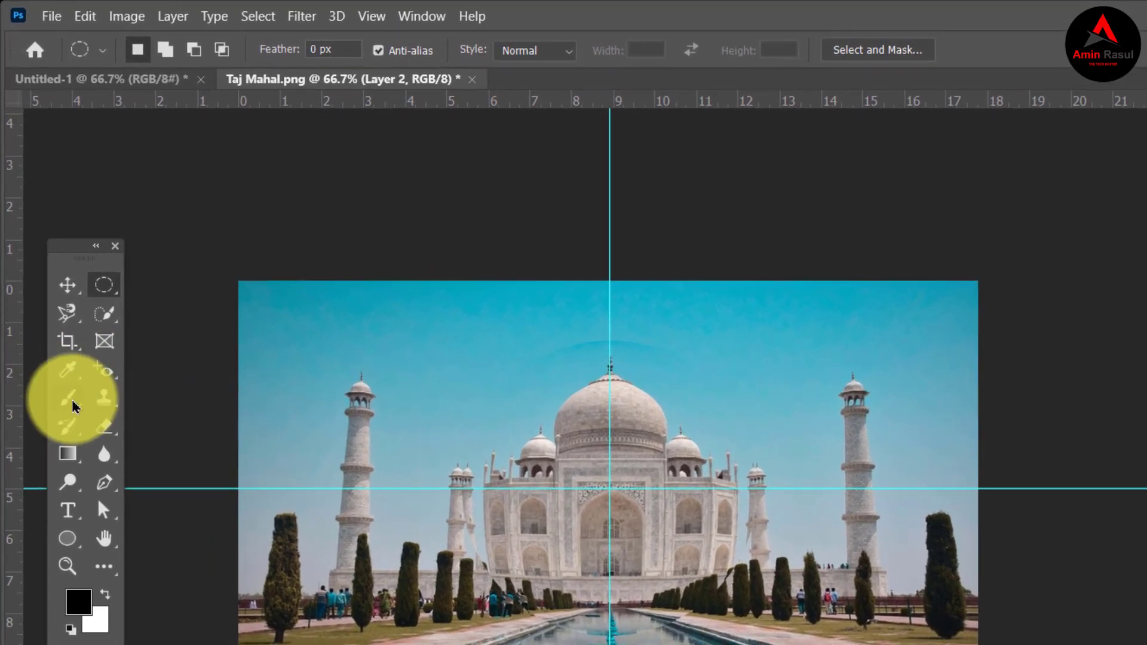
# Set up the Brush tool with a 200 px Soft Round tip at 0% hardness and black (000000) as the foreground colour.
pyautogui.click(71, 402)
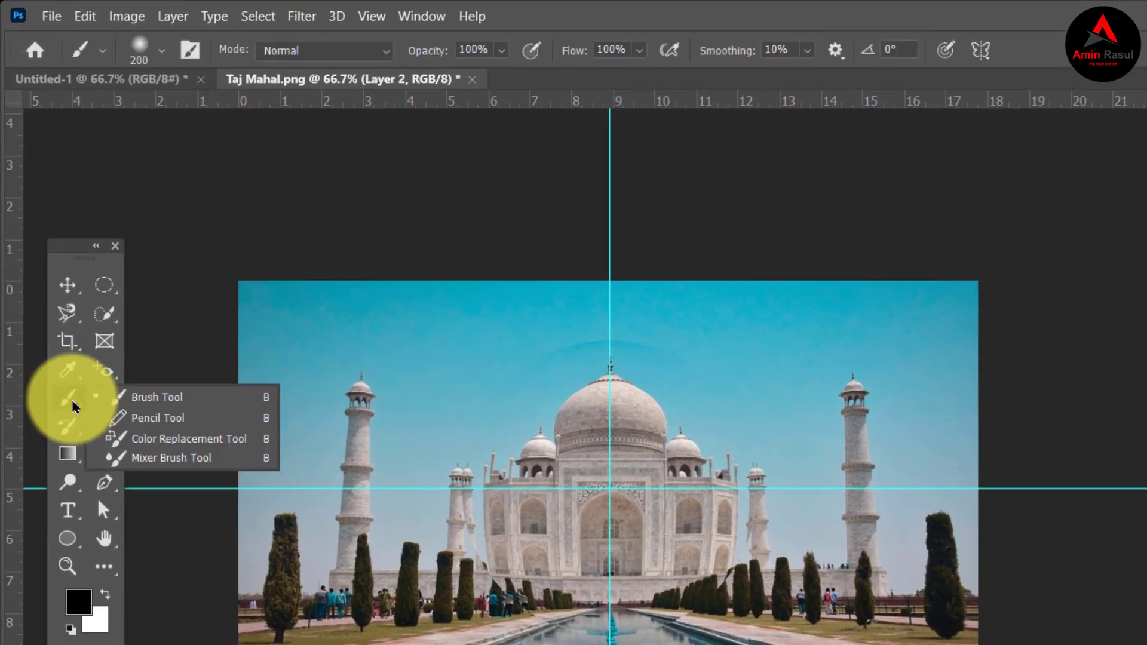
pyautogui.click(172, 402)
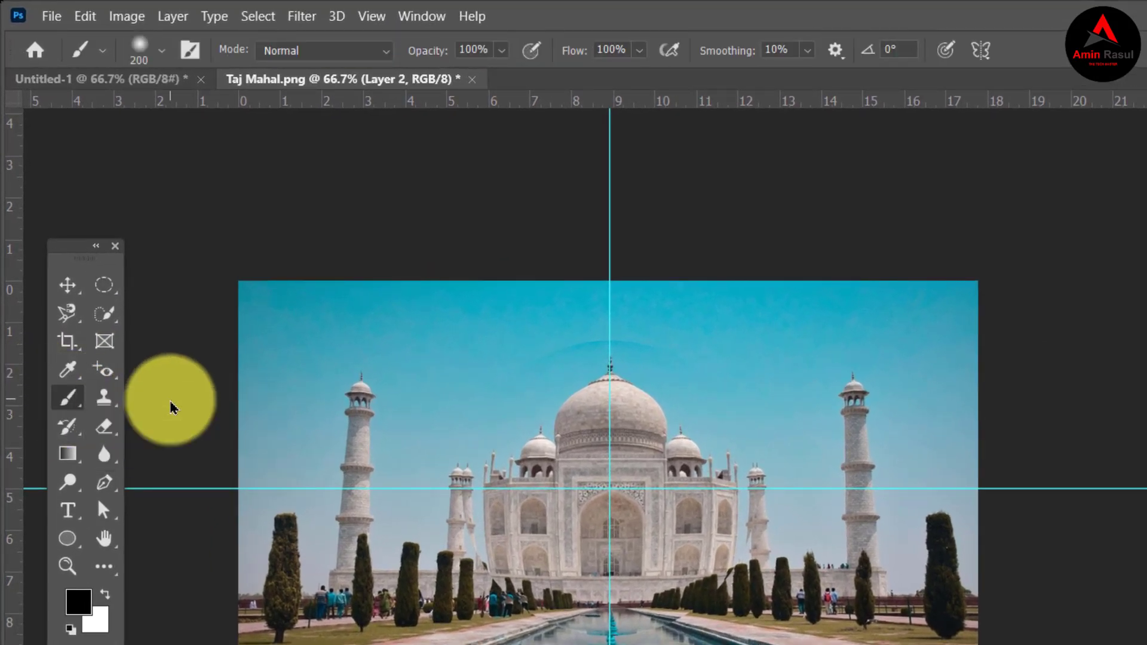
pyautogui.click(159, 49)
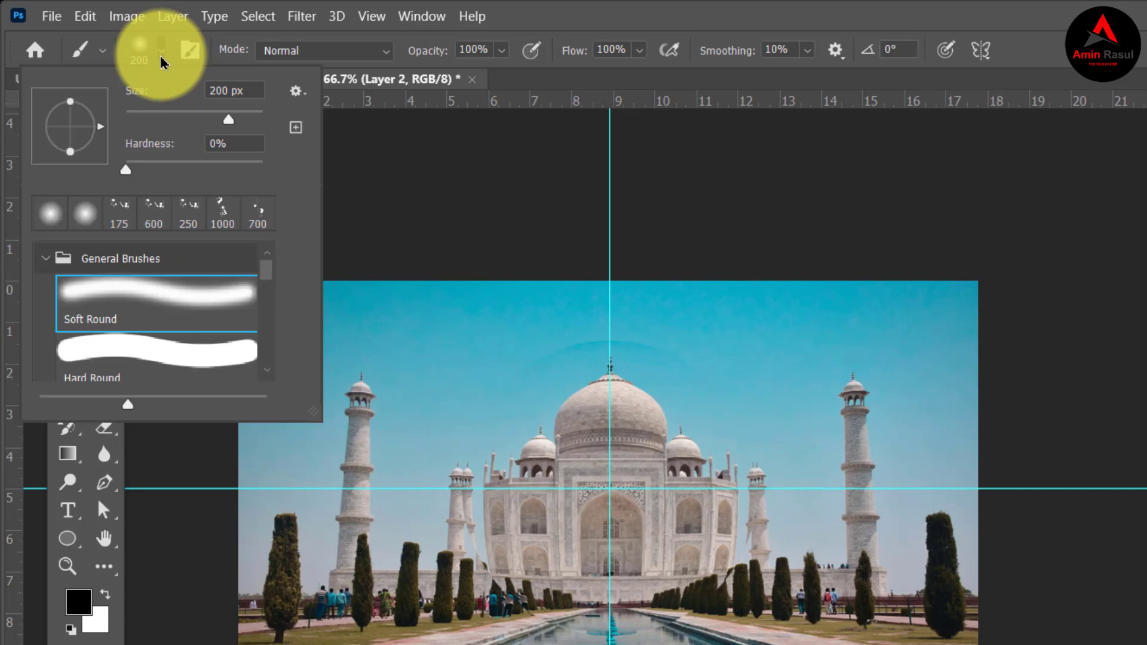
pyautogui.click(251, 91)
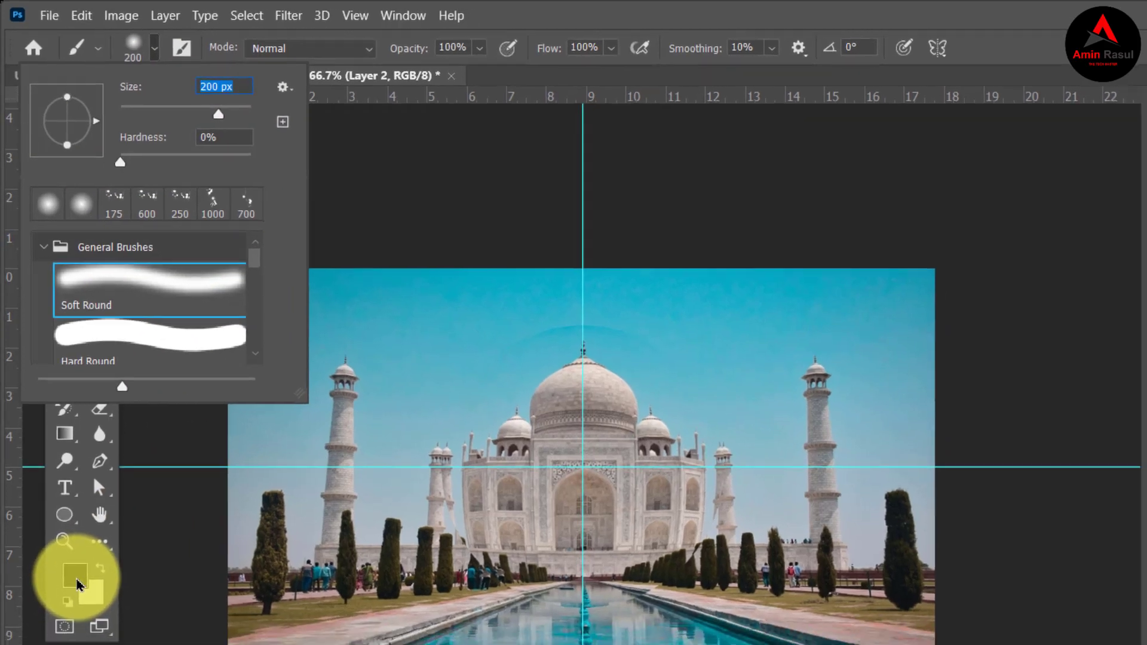
pyautogui.click(78, 601)
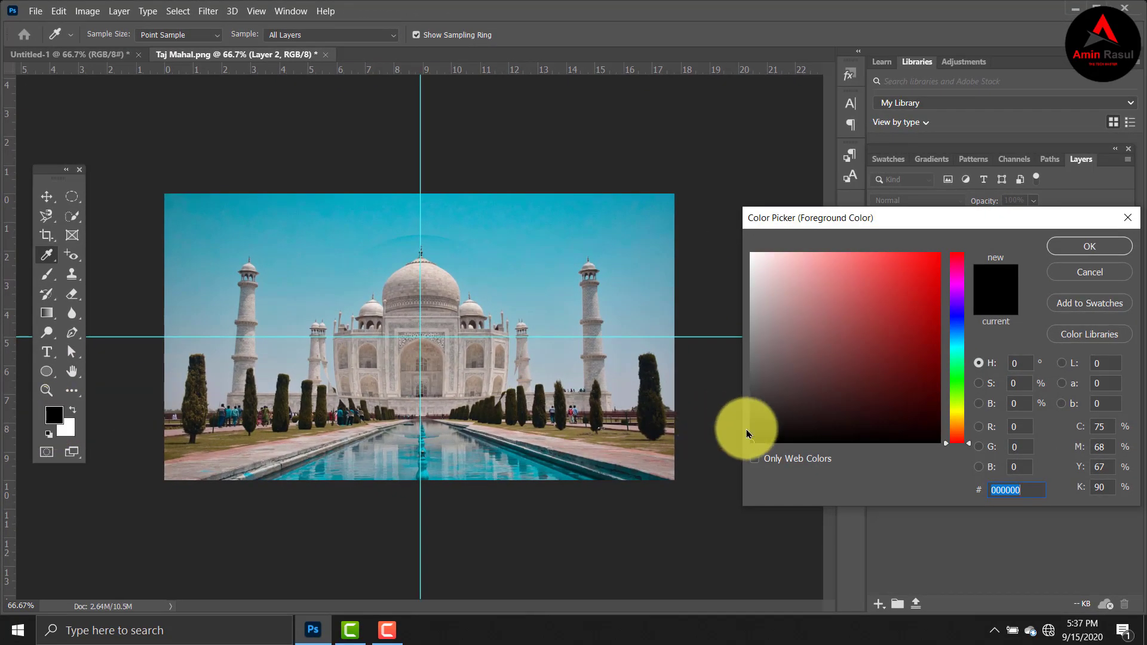
pyautogui.moveTo(772, 427); pyautogui.dragTo(731, 451)
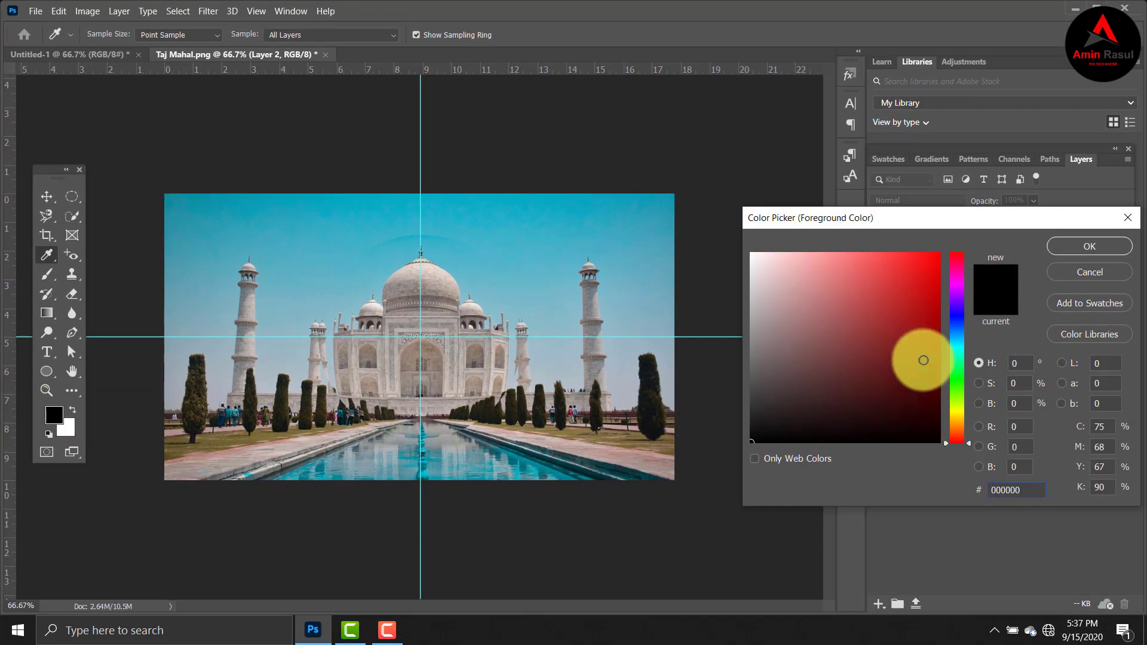
pyautogui.click(1090, 247)
pyautogui.press('b')
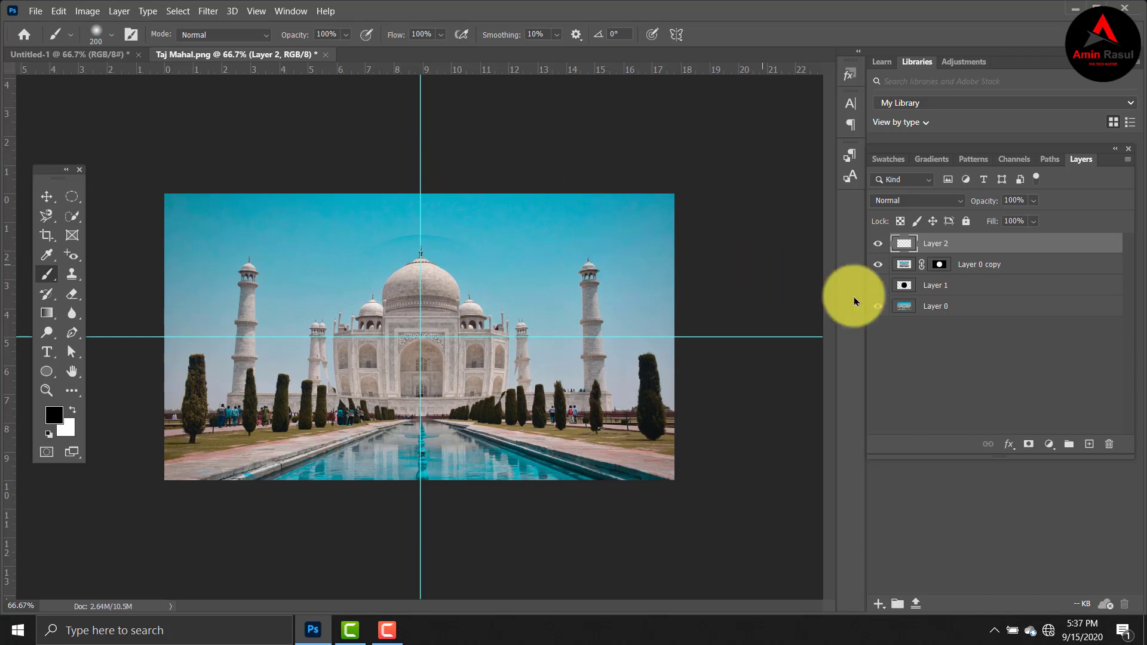
# Load Layer 1's circle as a selection and paint soft black shading along its lower edge and white along its upper edge on Layer 2.
pyautogui.keyDown('ctrl'); pyautogui.click(905, 288); pyautogui.keyUp('ctrl')
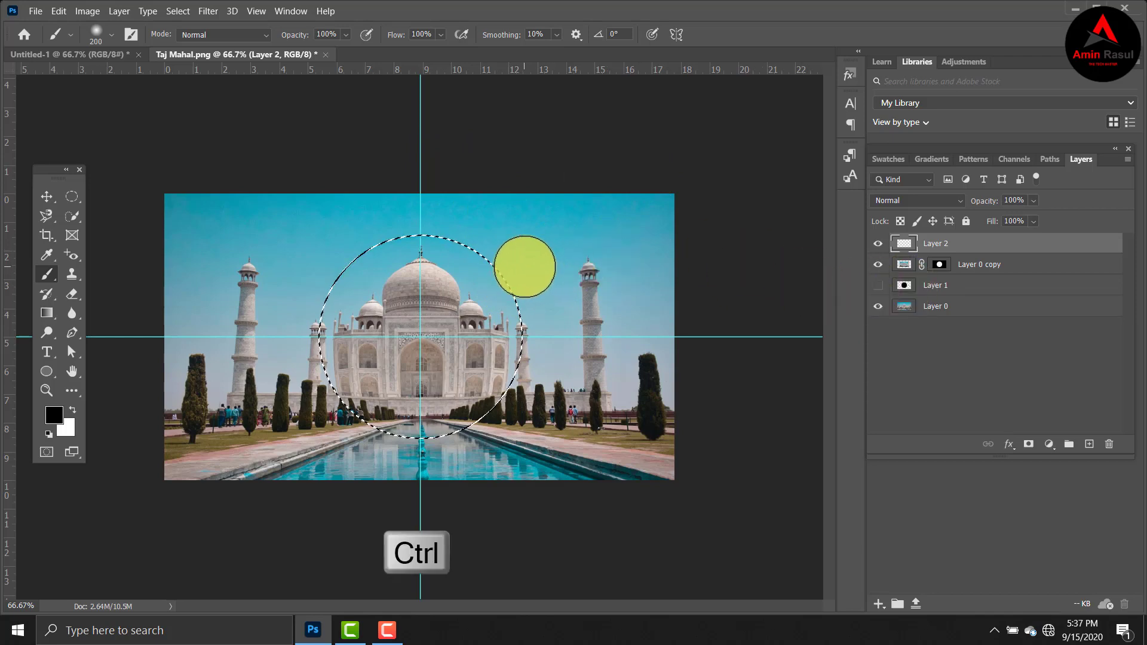
pyautogui.moveTo(522, 260)
pyautogui.mouseDown()
pyautogui.moveTo(550, 312)
pyautogui.moveTo(528, 401)
pyautogui.mouseUp()
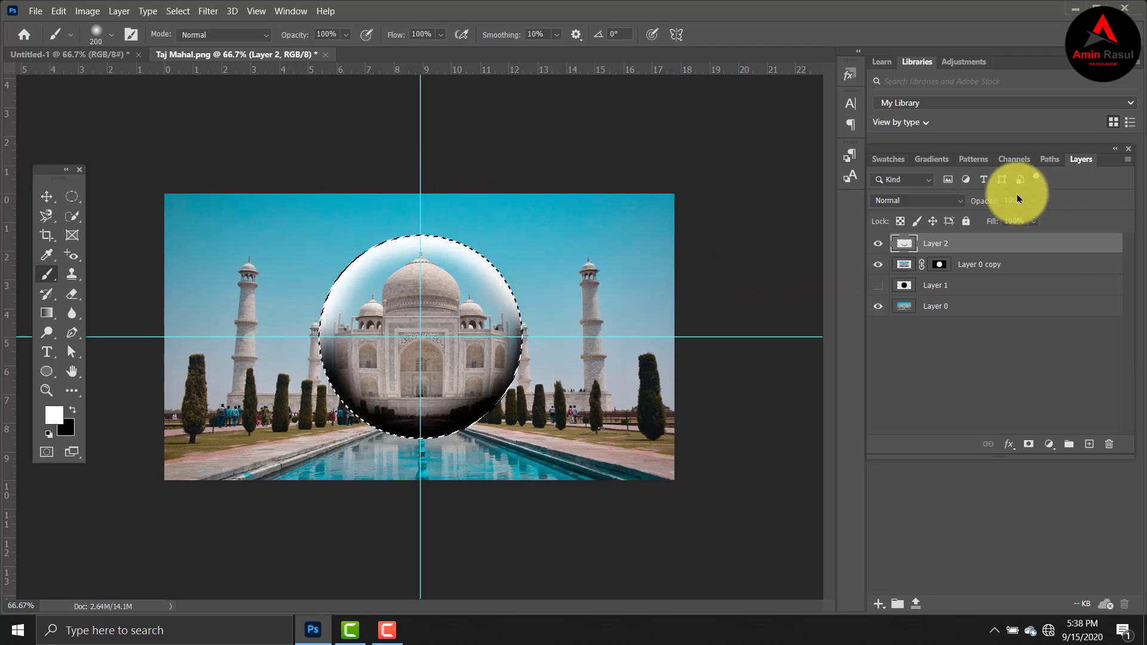
# Set Layer 2's blend mode to Soft Light and deselect the circular selection.
pyautogui.click(962, 206)
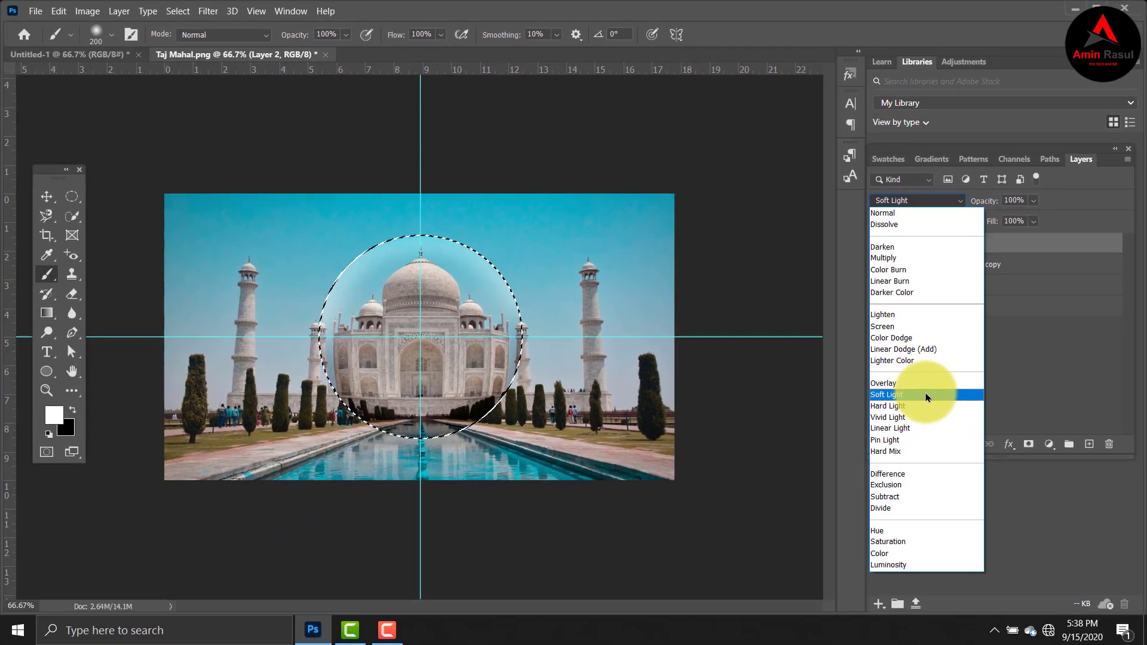
pyautogui.click(845, 544)
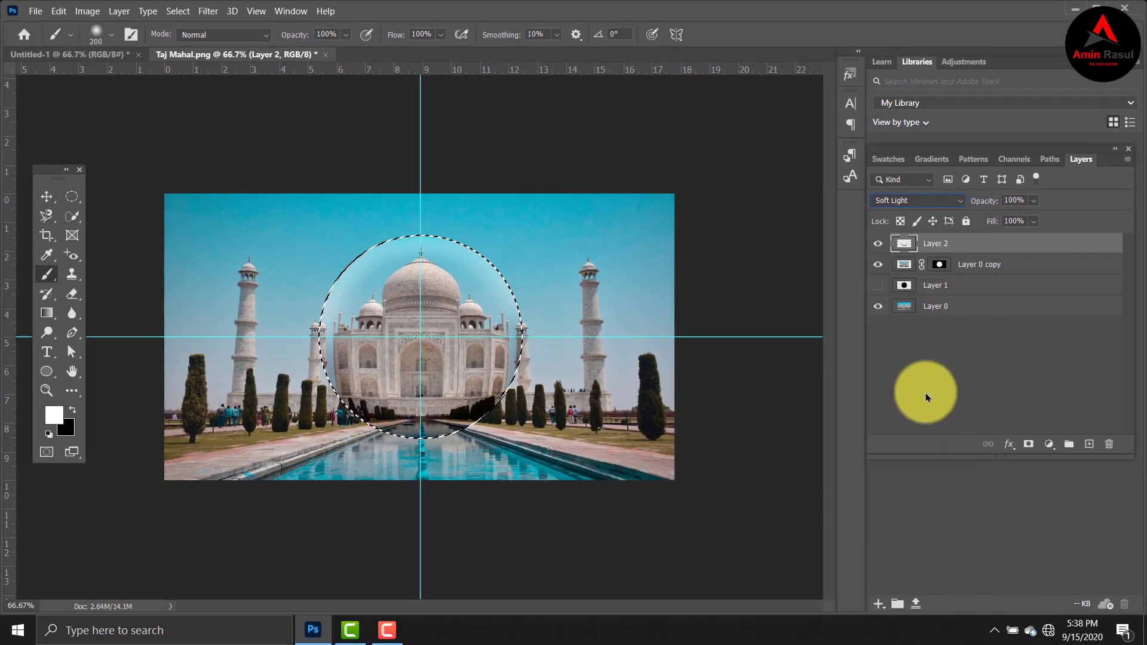
pyautogui.click(926, 393)
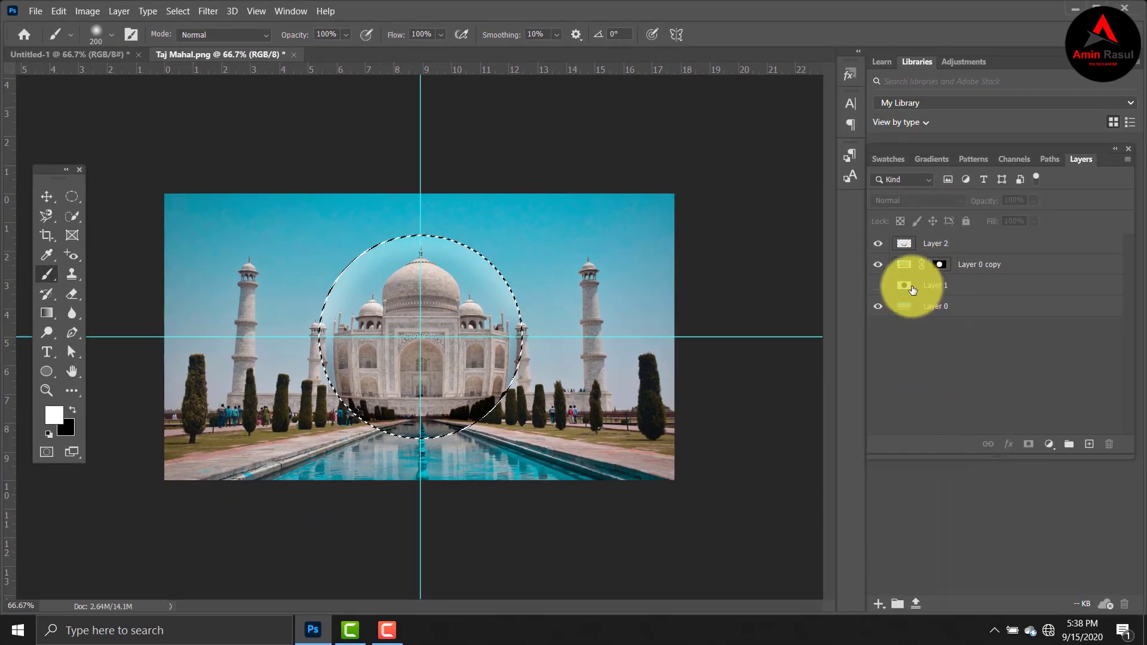
pyautogui.click(933, 246)
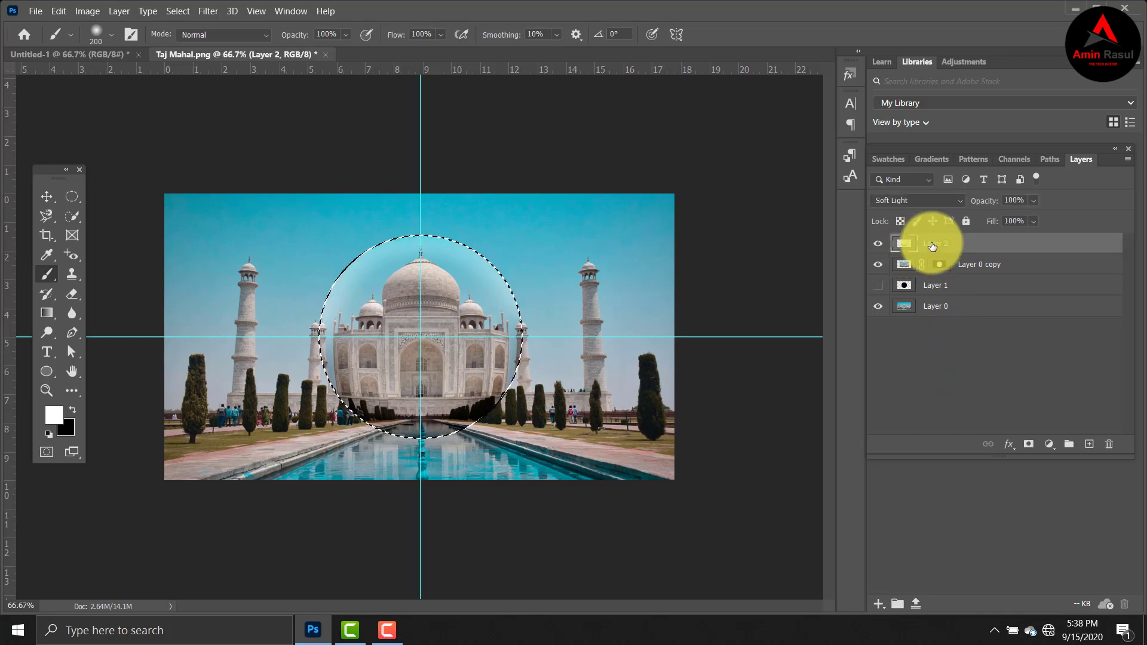
pyautogui.click(191, 16)
pyautogui.click(194, 39)
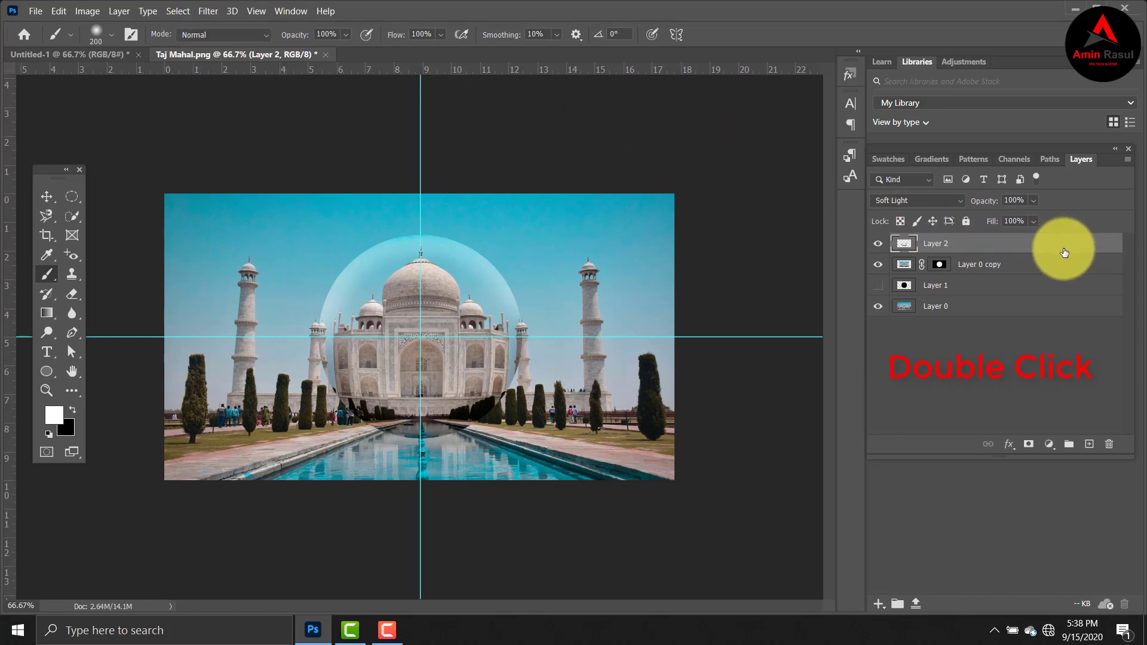
# Add an Inner Glow effect to Layer 0 copy in Overlay mode with 72% opacity.
pyautogui.click(1004, 264)
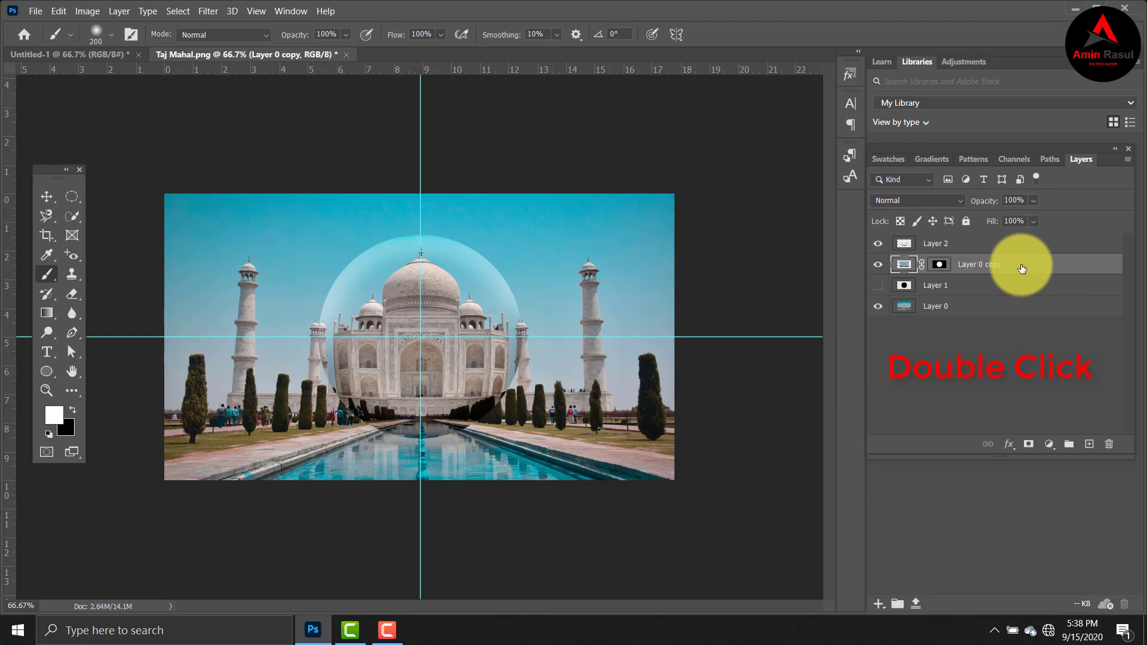
pyautogui.doubleClick(1022, 269)
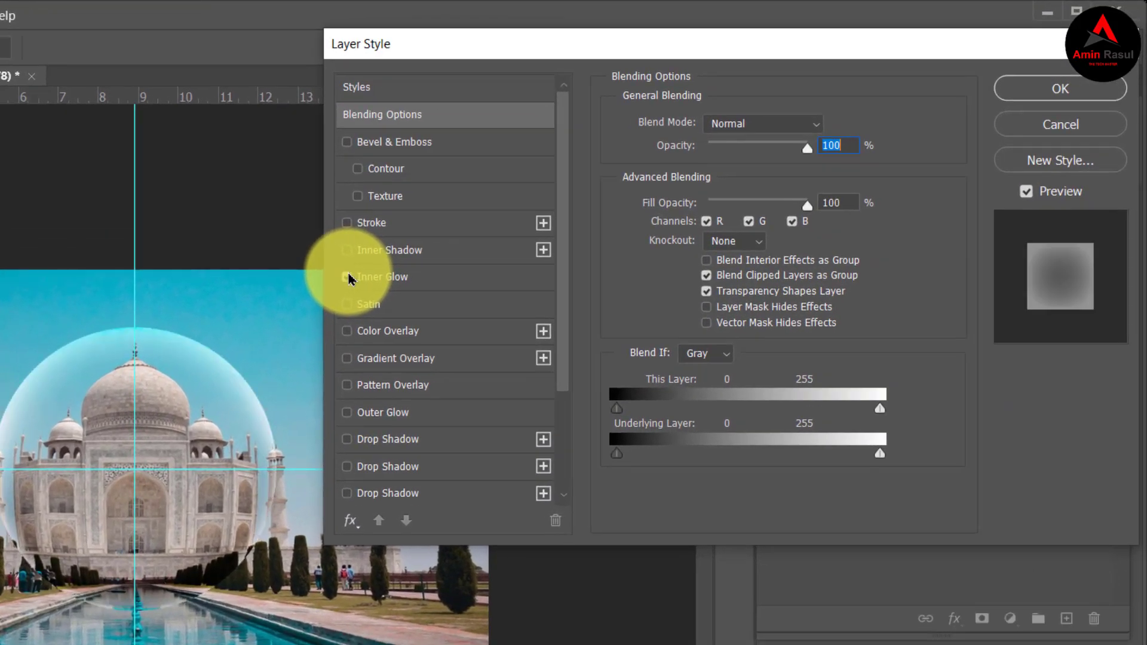
pyautogui.click(565, 201)
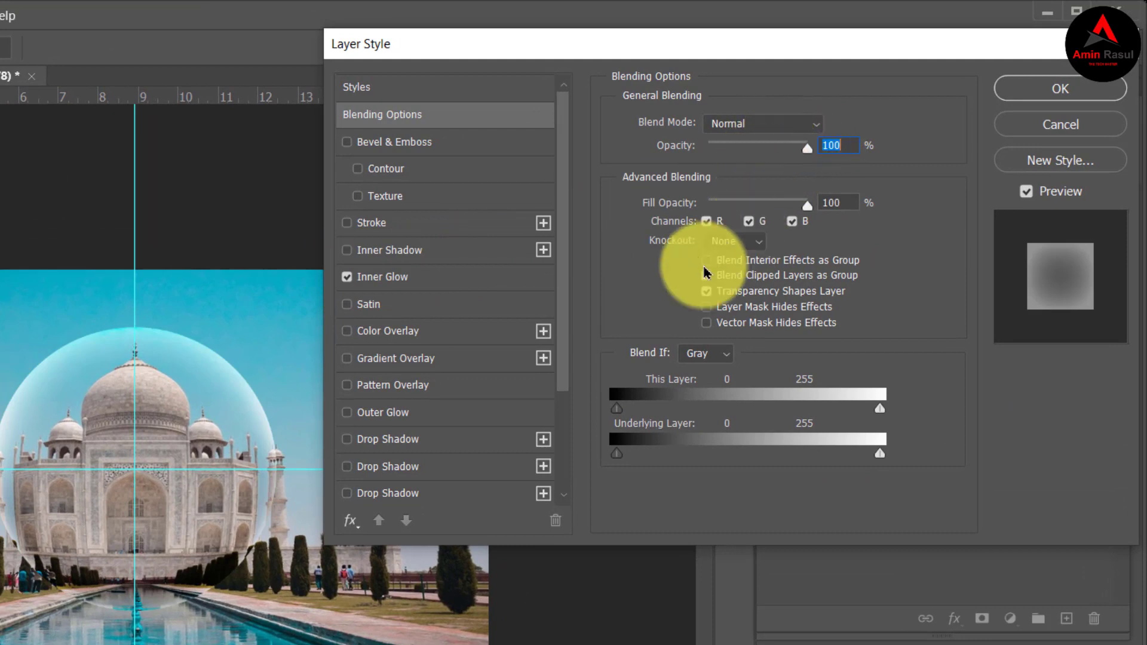
pyautogui.click(440, 276)
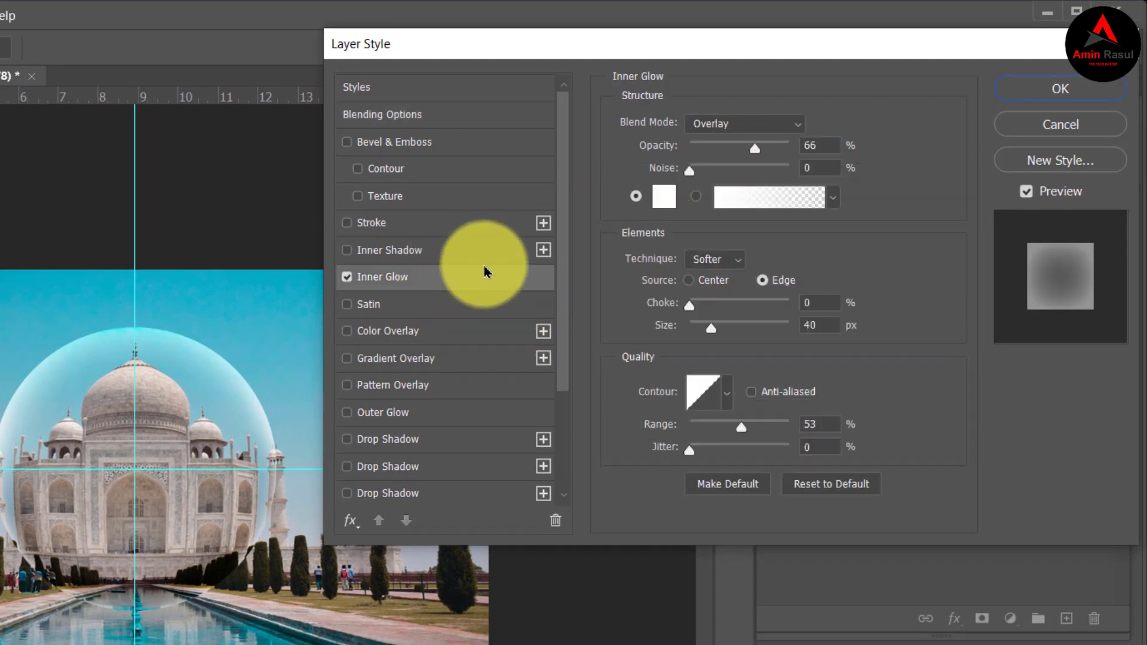
pyautogui.moveTo(756, 154); pyautogui.dragTo(764, 150)
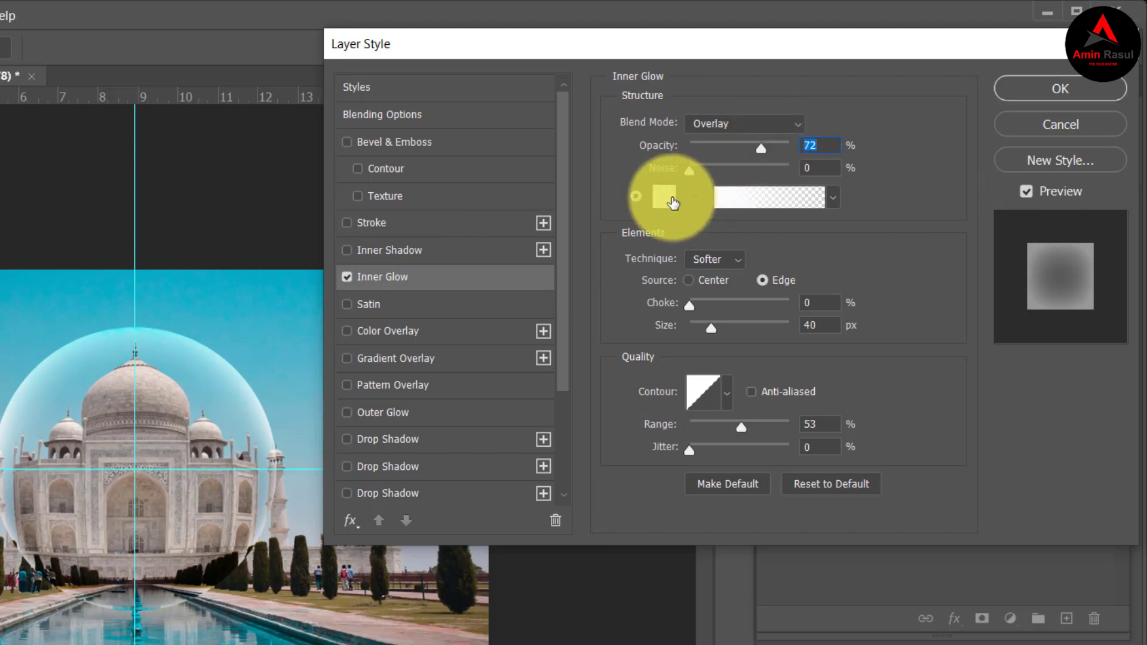
# Try red and blue as the Inner Glow colour and set it back to white.
pyautogui.click(667, 197)
pyautogui.click(618, 375)
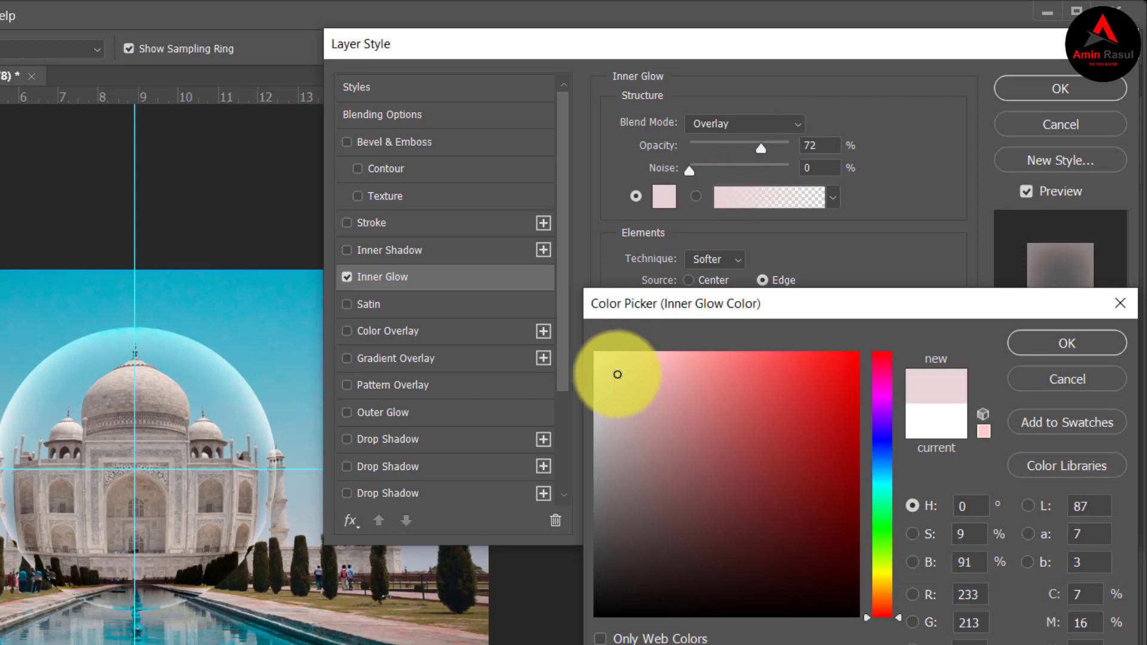
pyautogui.moveTo(618, 375)
pyautogui.mouseDown()
pyautogui.moveTo(610, 423)
pyautogui.moveTo(870, 358)
pyautogui.mouseUp()
pyautogui.click(884, 446)
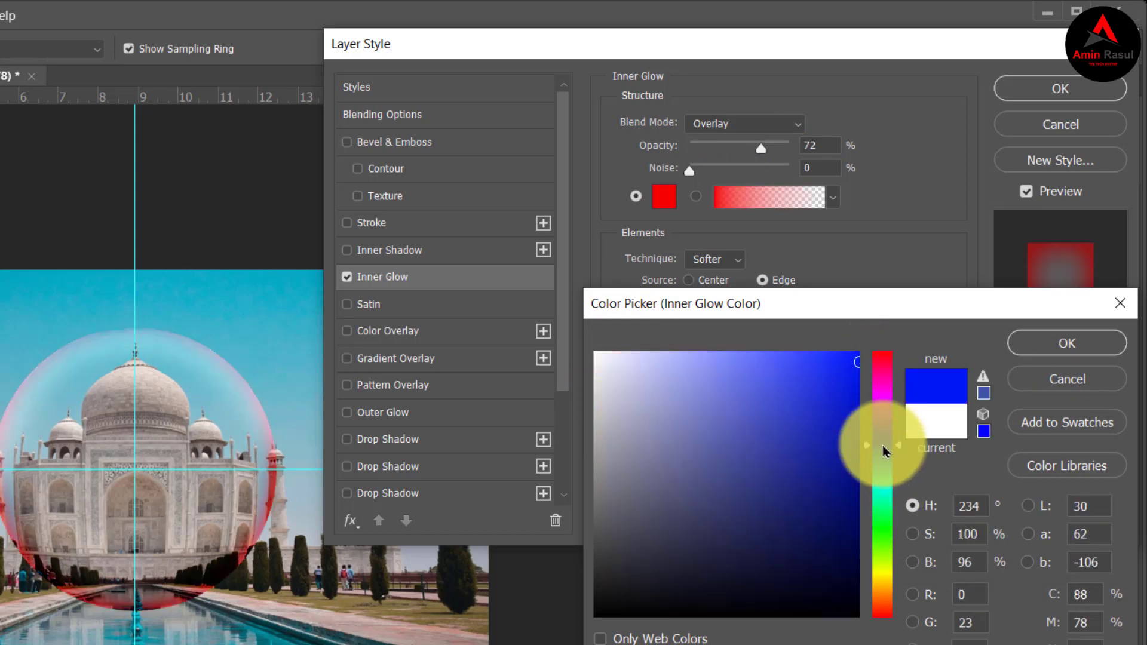
pyautogui.moveTo(808, 403)
pyautogui.mouseDown()
pyautogui.moveTo(710, 361)
pyautogui.moveTo(579, 333)
pyautogui.mouseUp()
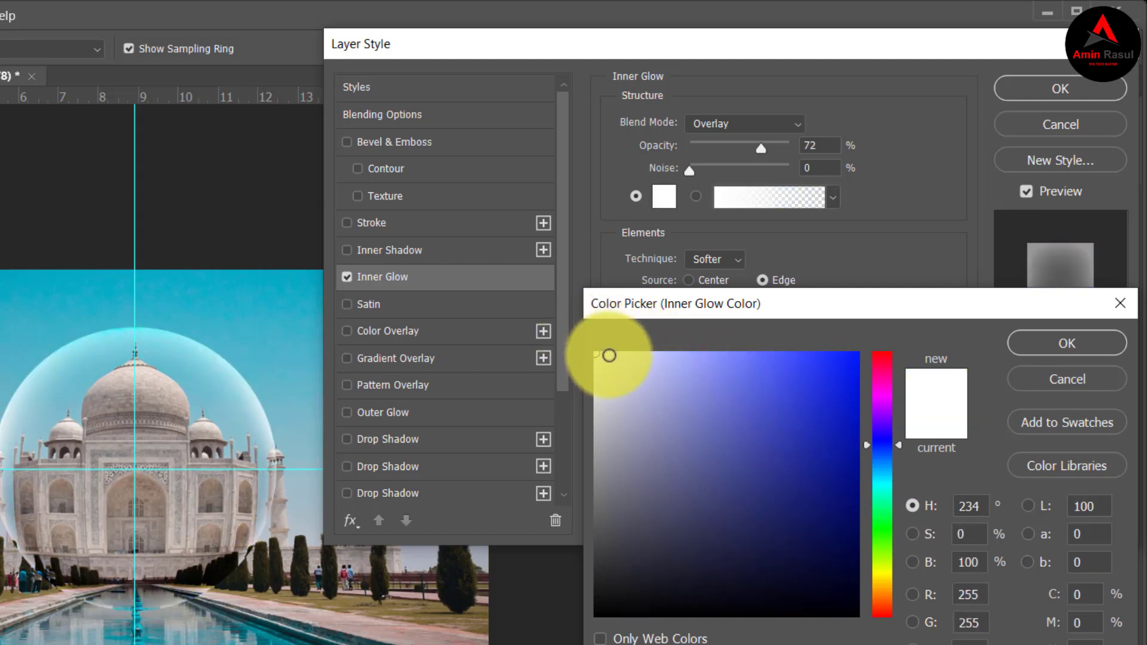
pyautogui.click(1063, 344)
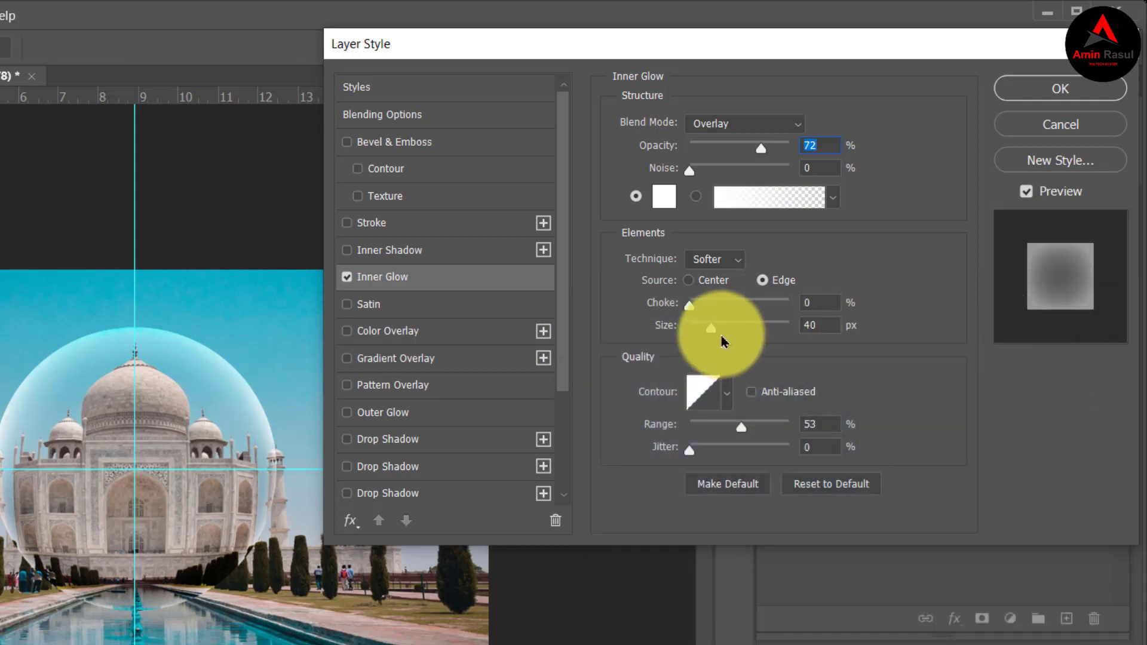
# Set the Inner Glow size to 79 px and its opacity to 61%, and apply the layer style.
pyautogui.moveTo(711, 328)
pyautogui.mouseDown()
pyautogui.moveTo(741, 336)
pyautogui.moveTo(725, 338)
pyautogui.mouseUp()
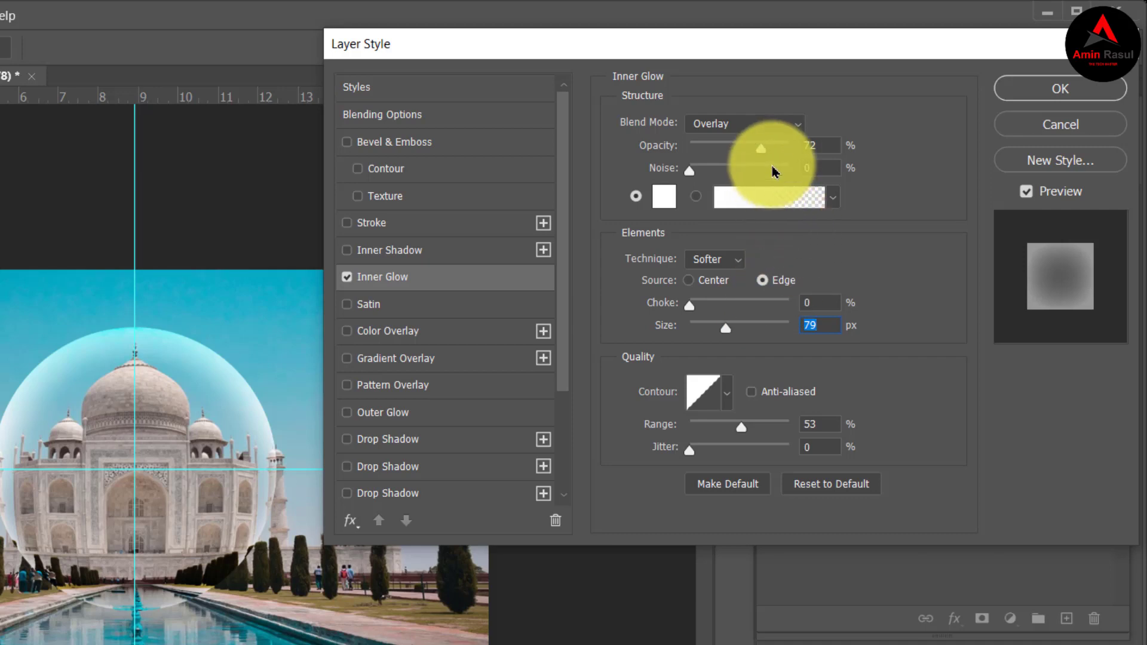
pyautogui.moveTo(765, 154); pyautogui.dragTo(753, 156)
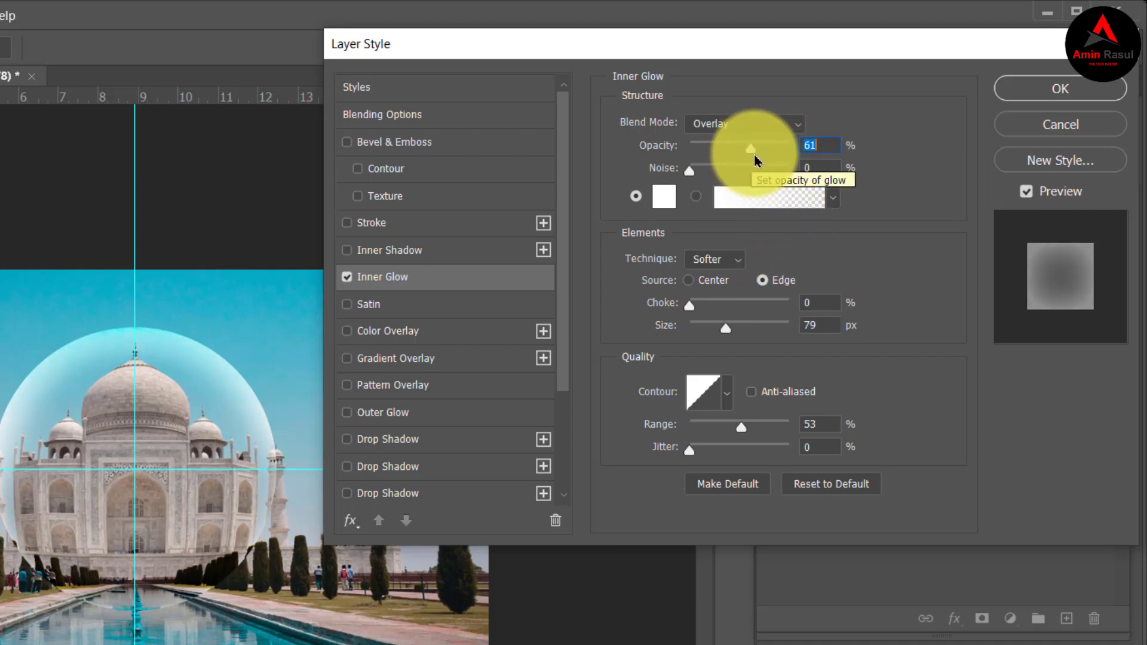
pyautogui.click(1046, 100)
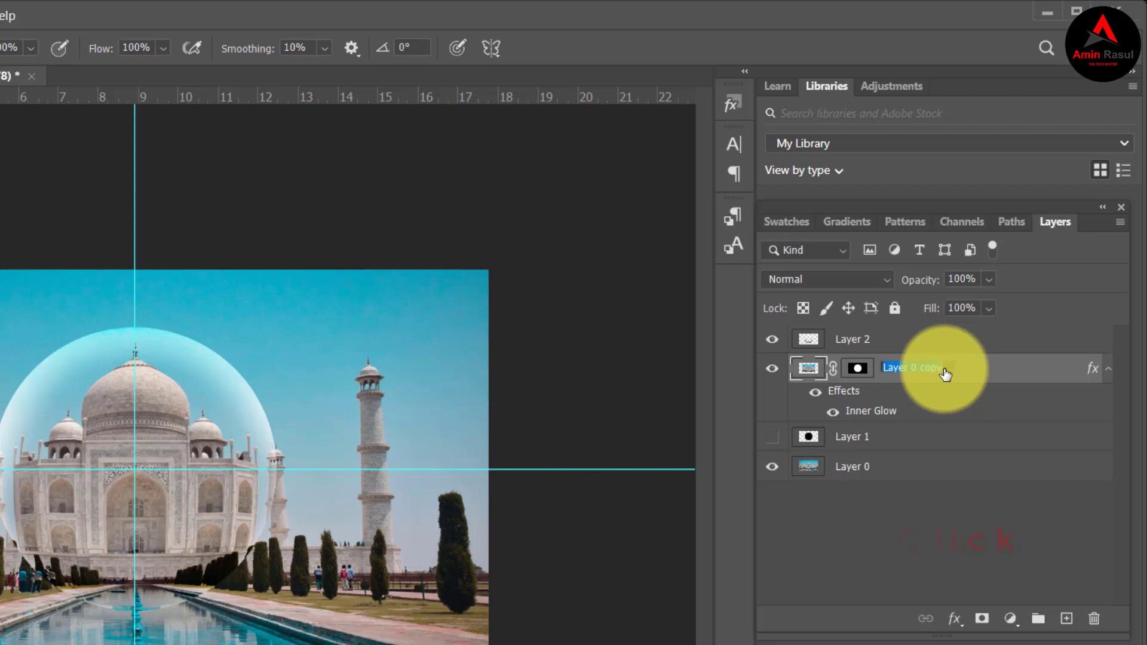
# Add a Drop Shadow to Layer 0 copy with a 9 px distance, 21 px size and 65° angle.
pyautogui.doubleClick(991, 372)
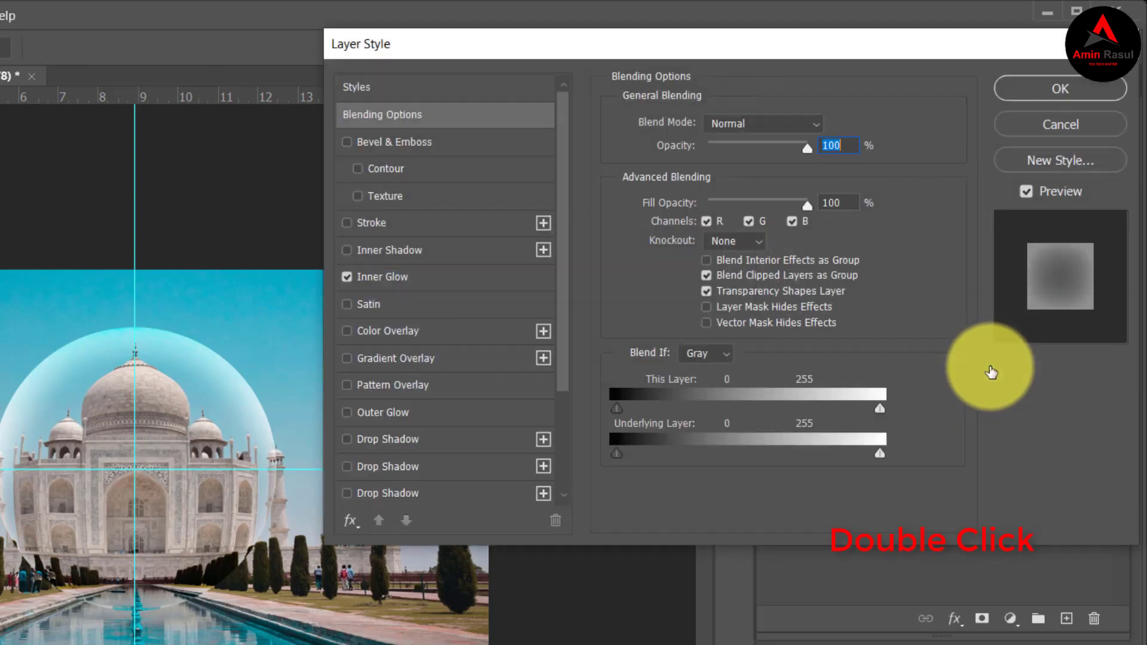
pyautogui.click(350, 442)
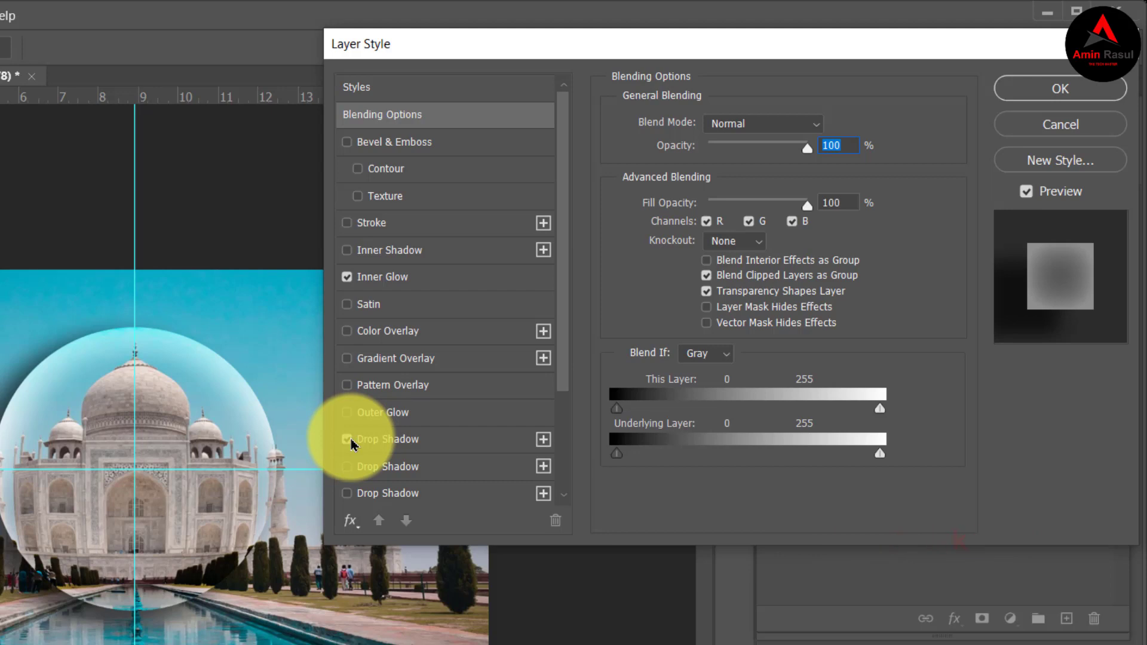
pyautogui.click(404, 442)
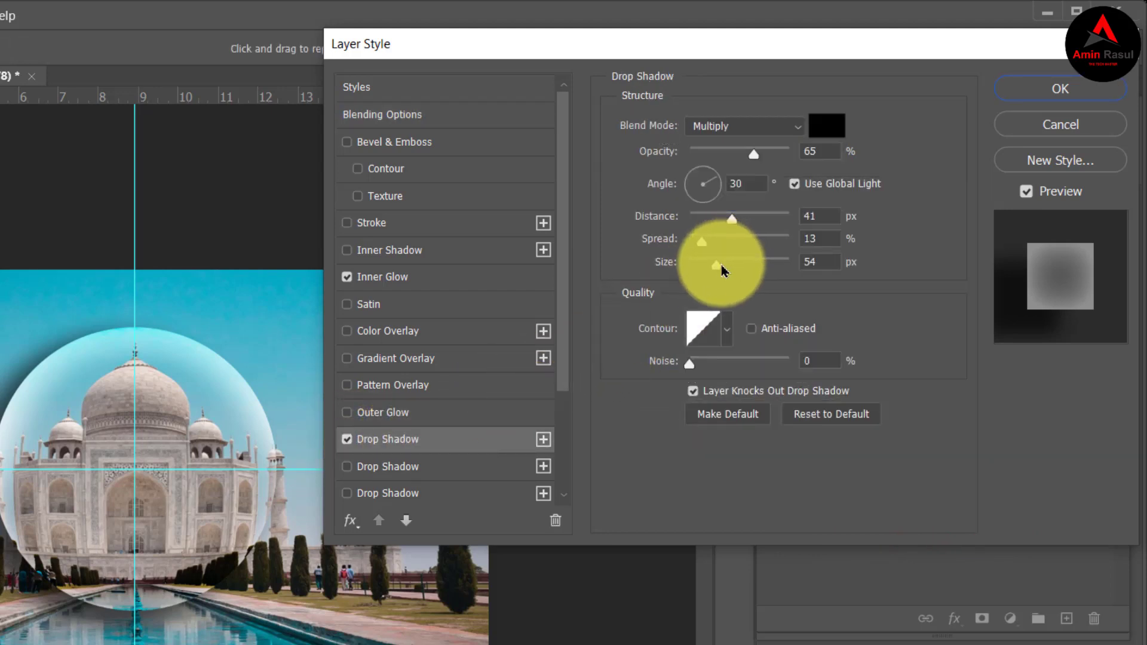
pyautogui.moveTo(717, 269); pyautogui.dragTo(705, 268)
pyautogui.moveTo(736, 220); pyautogui.dragTo(698, 225)
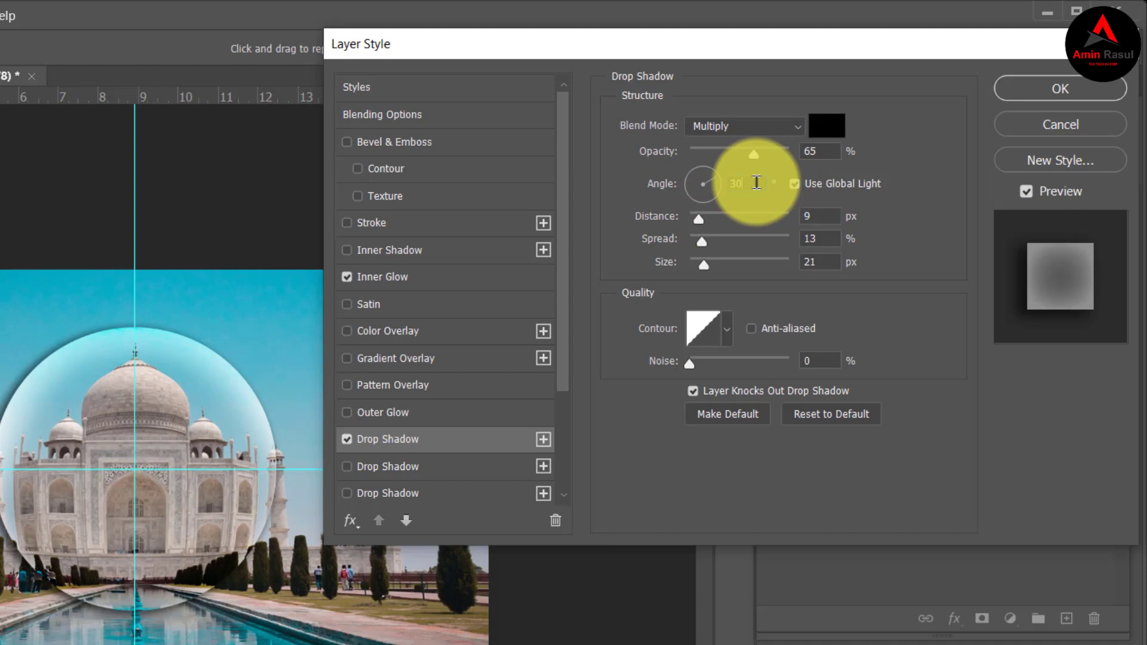
pyautogui.moveTo(756, 182); pyautogui.dragTo(678, 194)
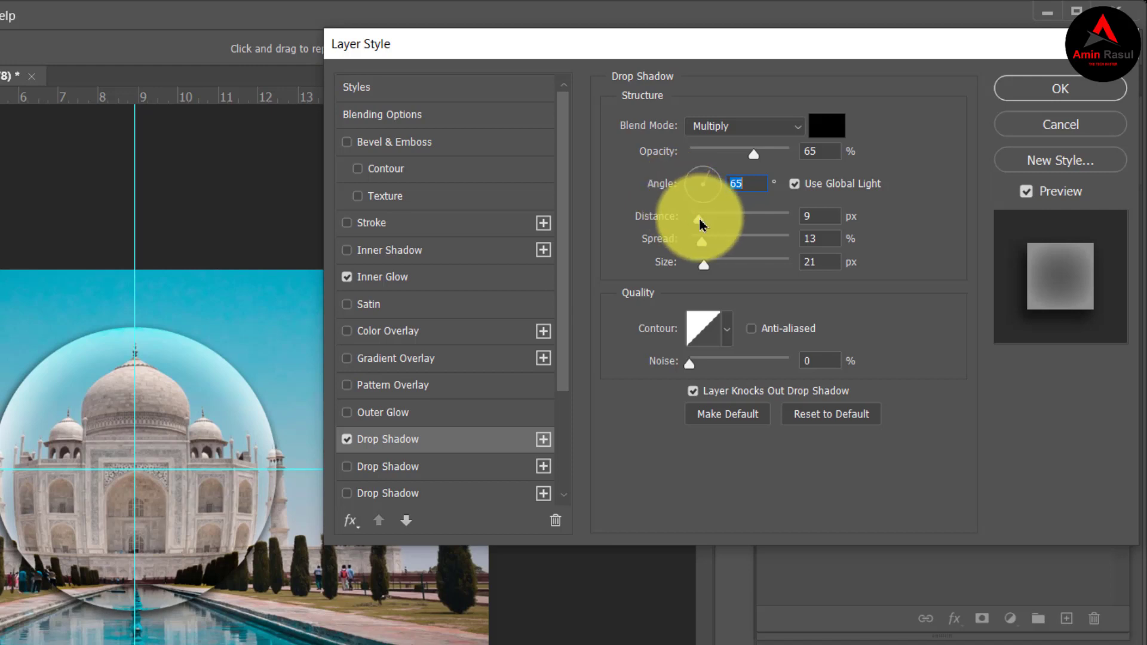
# Set the Drop Shadow to 11 px distance, 0% spread and 87 px size, and apply the layer style.
pyautogui.moveTo(701, 224); pyautogui.dragTo(731, 274)
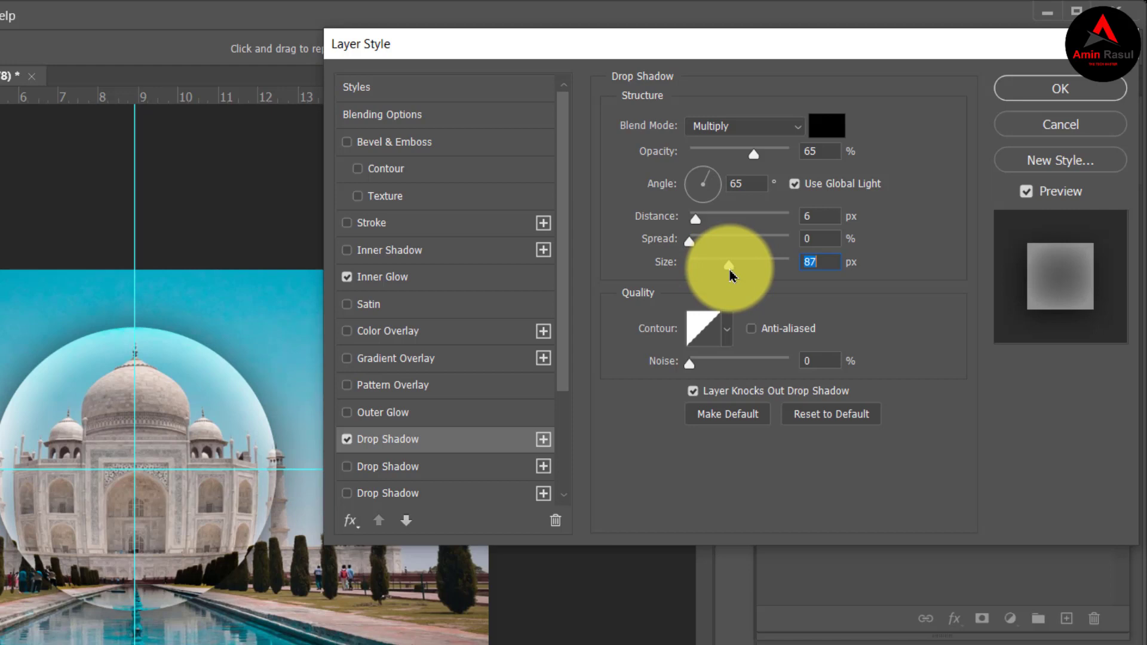
pyautogui.moveTo(698, 226)
pyautogui.mouseDown()
pyautogui.moveTo(734, 226)
pyautogui.moveTo(687, 231)
pyautogui.moveTo(704, 233)
pyautogui.mouseUp()
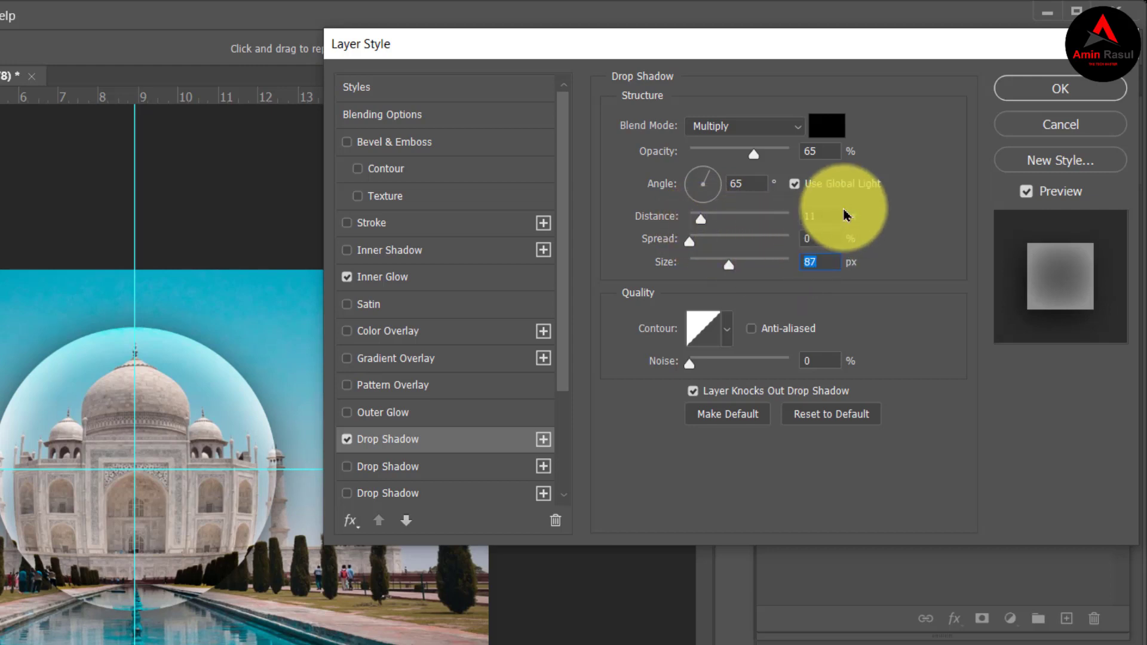
pyautogui.moveTo(833, 215); pyautogui.dragTo(703, 224)
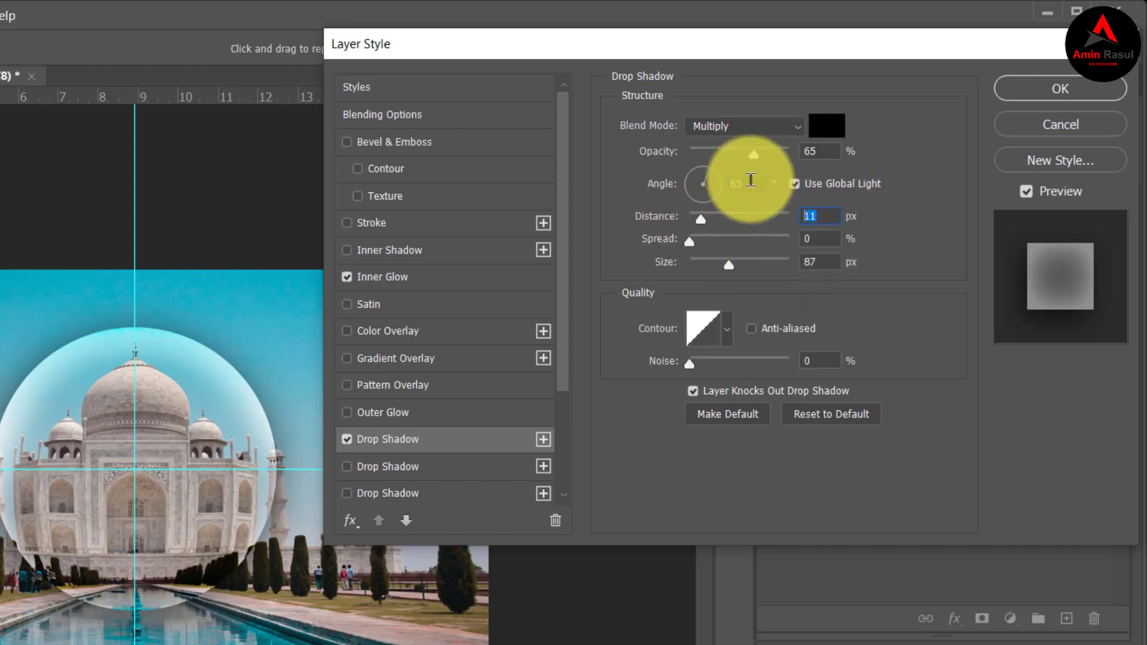
pyautogui.moveTo(751, 181); pyautogui.dragTo(566, 195)
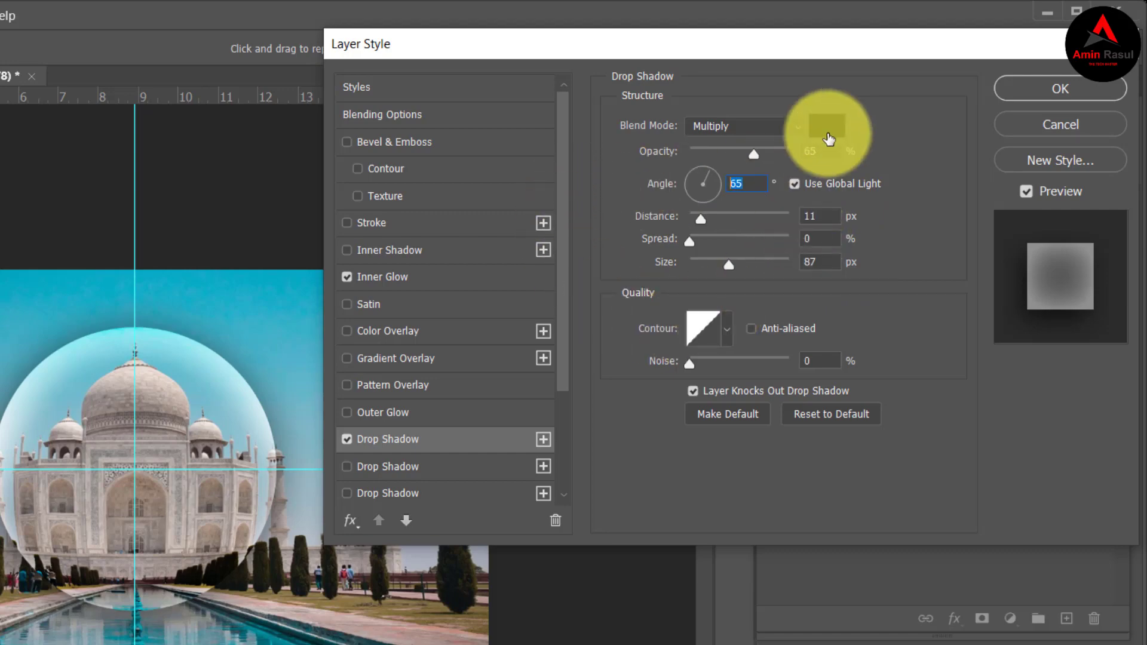
pyautogui.moveTo(824, 150); pyautogui.dragTo(673, 133)
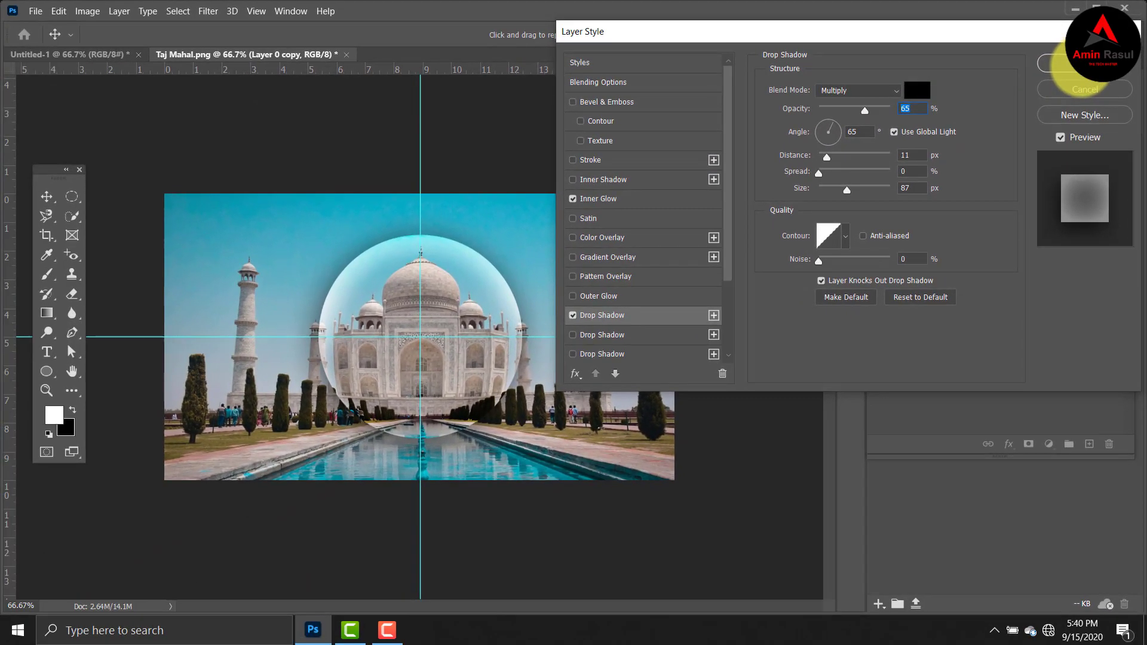
pyautogui.click(1061, 88)
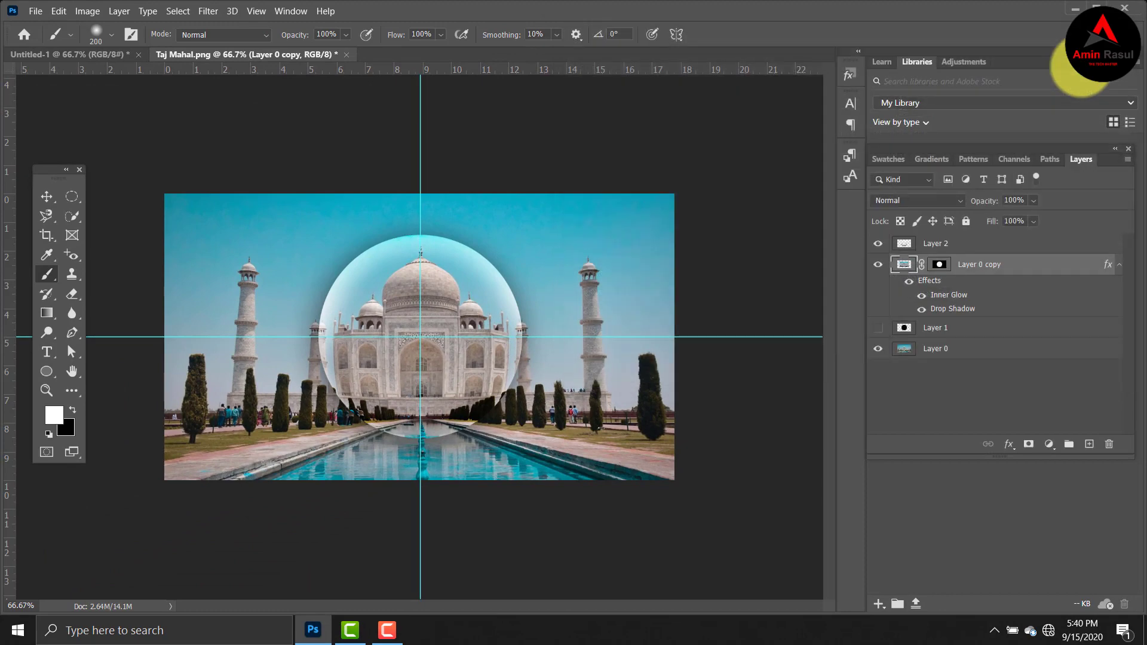
# Create a new layer above Layer 2 and paint a soft black spot at the base of the far-right minaret.
pyautogui.click(1003, 249)
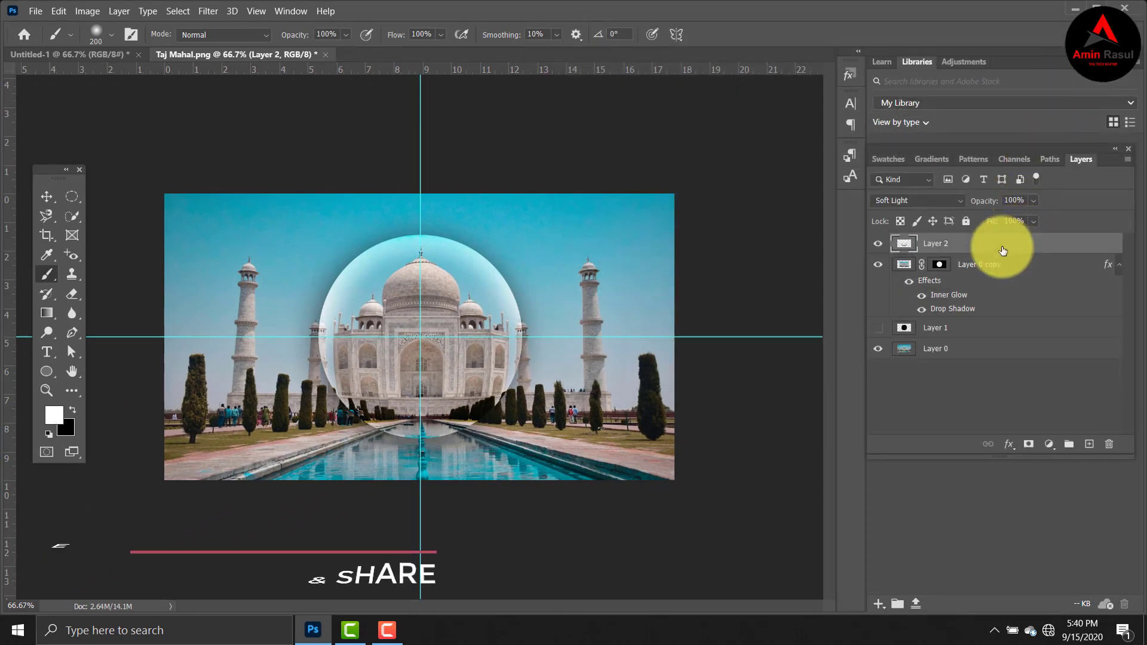
pyautogui.click(1090, 445)
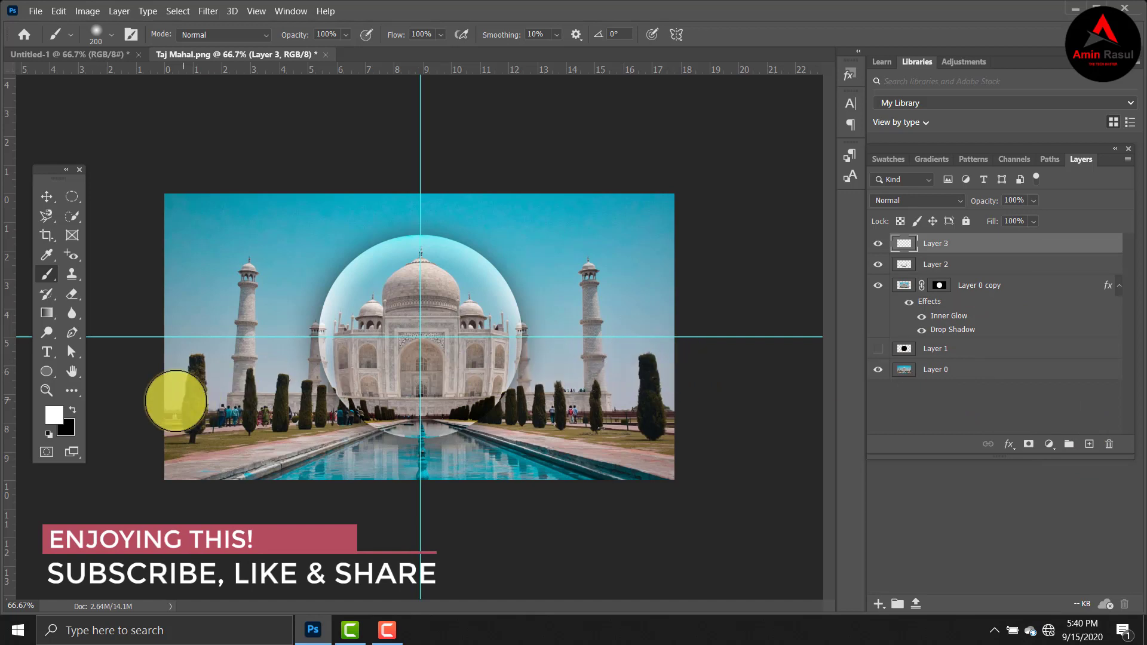
pyautogui.press('d')
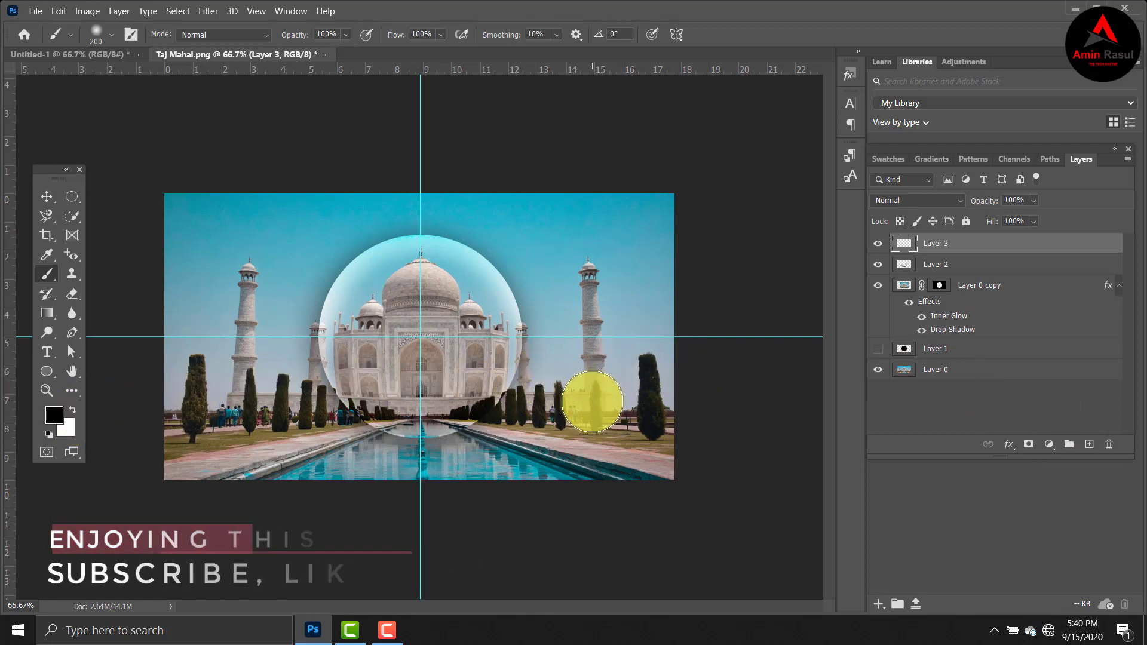
pyautogui.click(591, 401)
pyautogui.moveTo(592, 401); pyautogui.dragTo(591, 386)
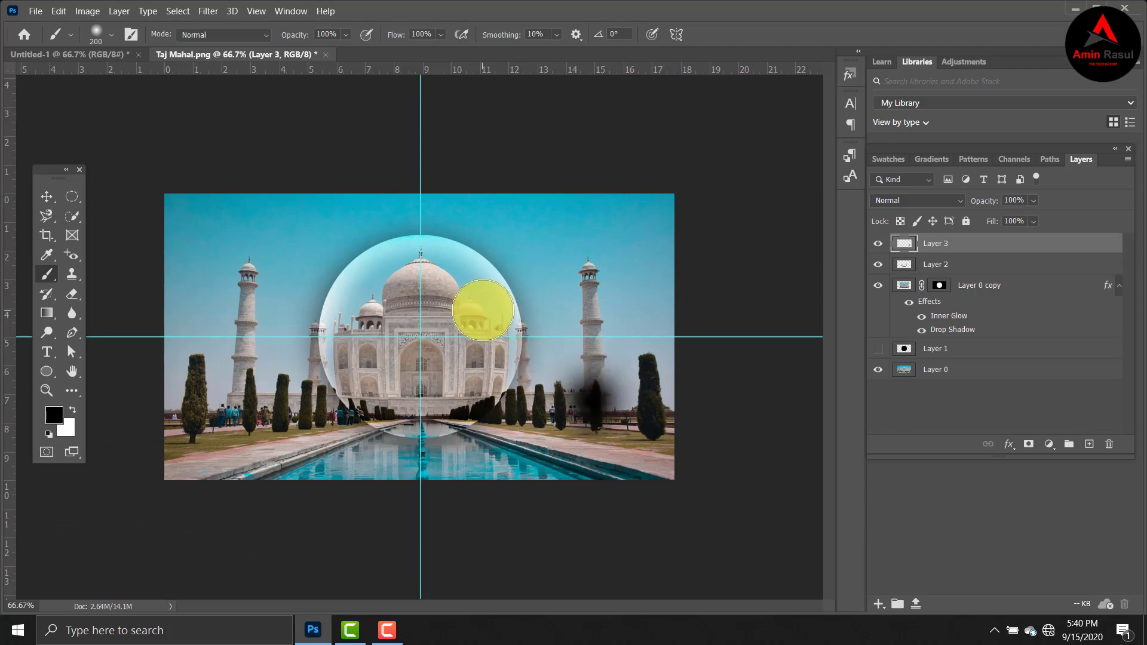
# Free-transform the black spot to about 125% width and 22% height and place it on the water below the ball.
pyautogui.click(59, 12)
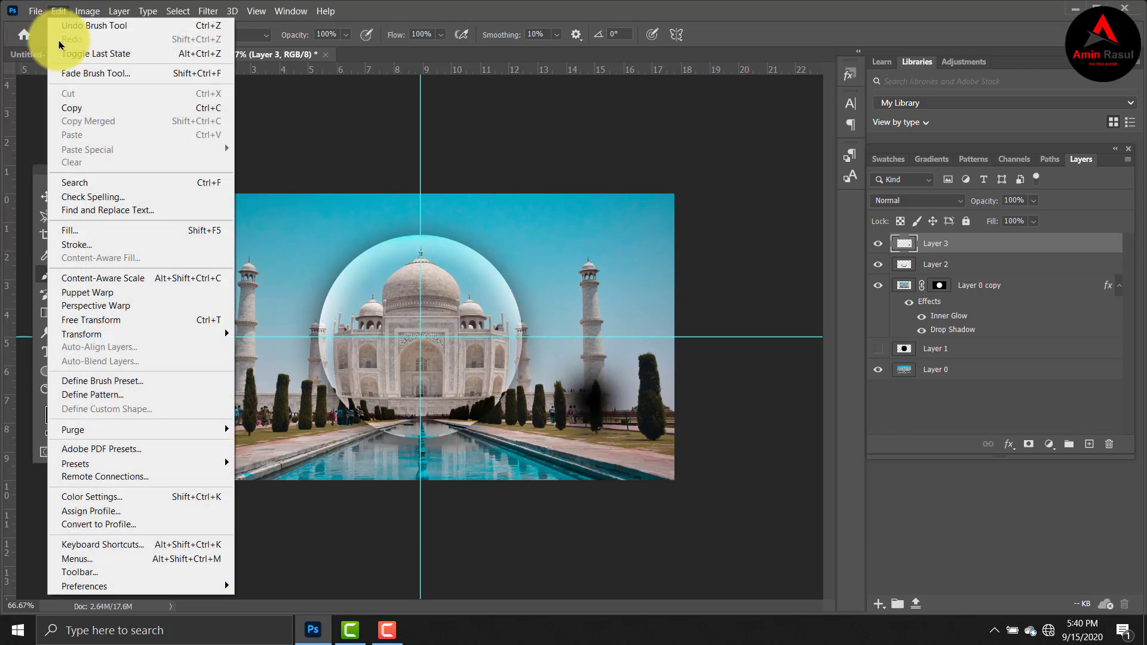
pyautogui.click(111, 324)
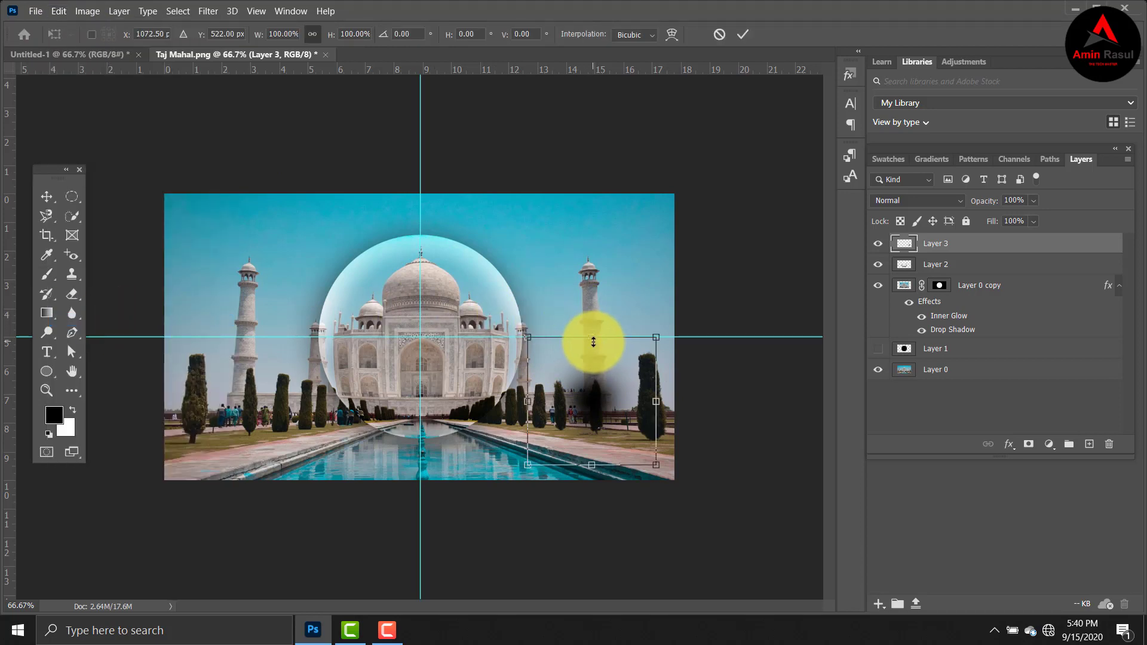
pyautogui.moveTo(593, 342); pyautogui.dragTo(429, 470)
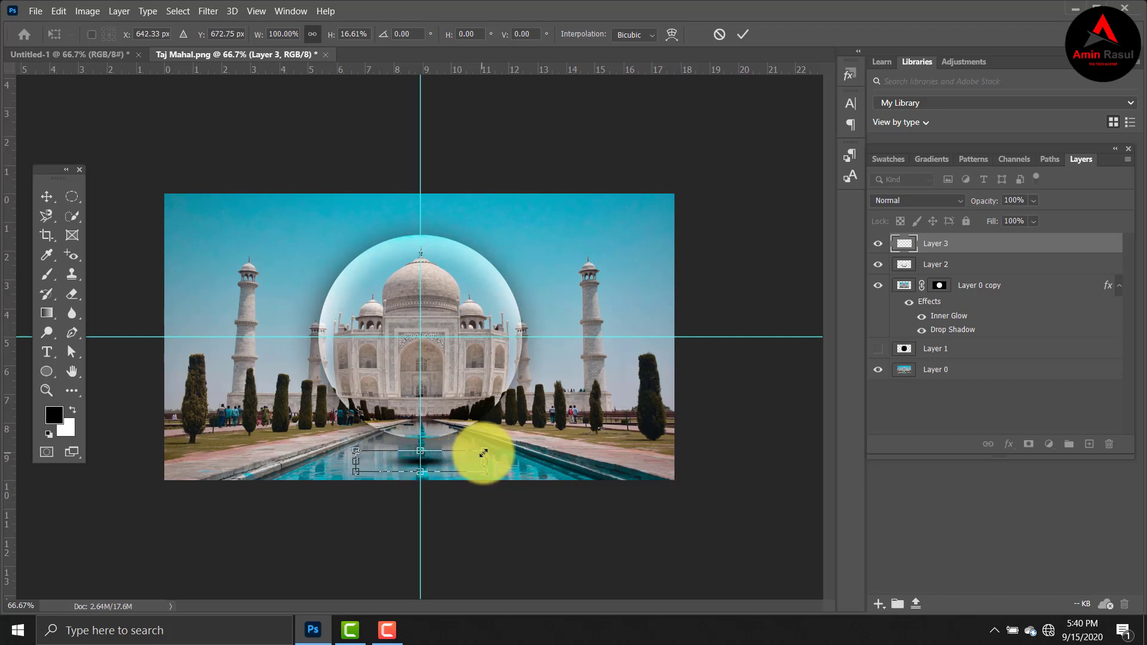
pyautogui.moveTo(499, 447); pyautogui.dragTo(514, 445)
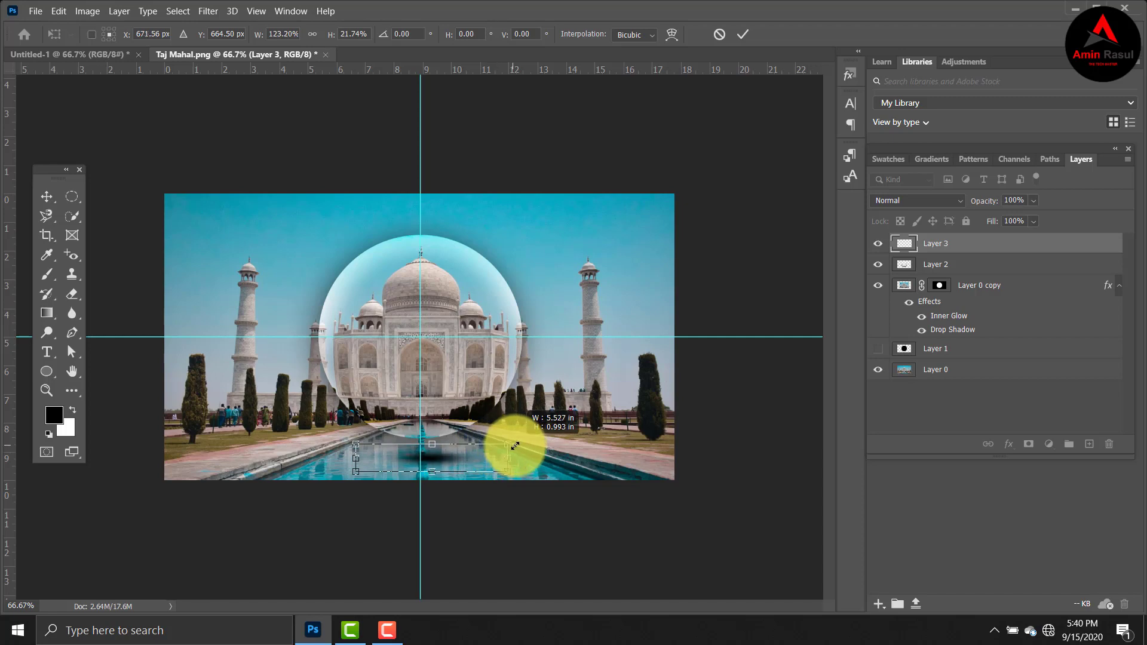
pyautogui.moveTo(440, 461); pyautogui.dragTo(426, 464)
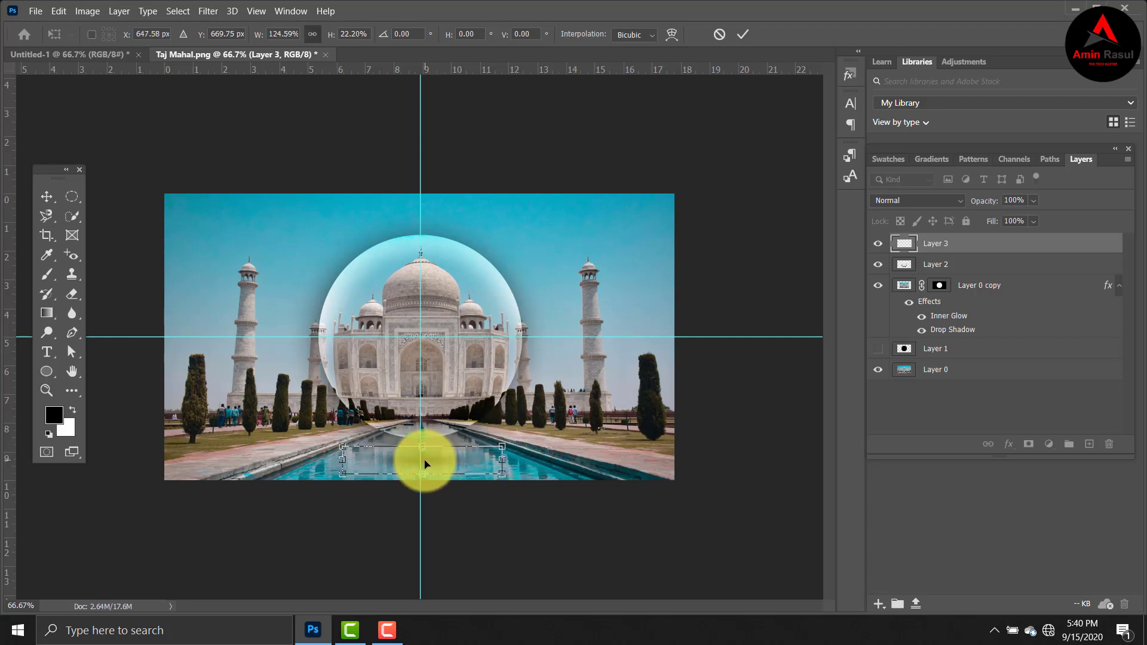
# Nudge the flattened shadow slightly left to centre it under the ball, and set Layer 3's opacity to 72%.
pyautogui.press('Left')
pyautogui.press('Left')
pyautogui.press('Left')
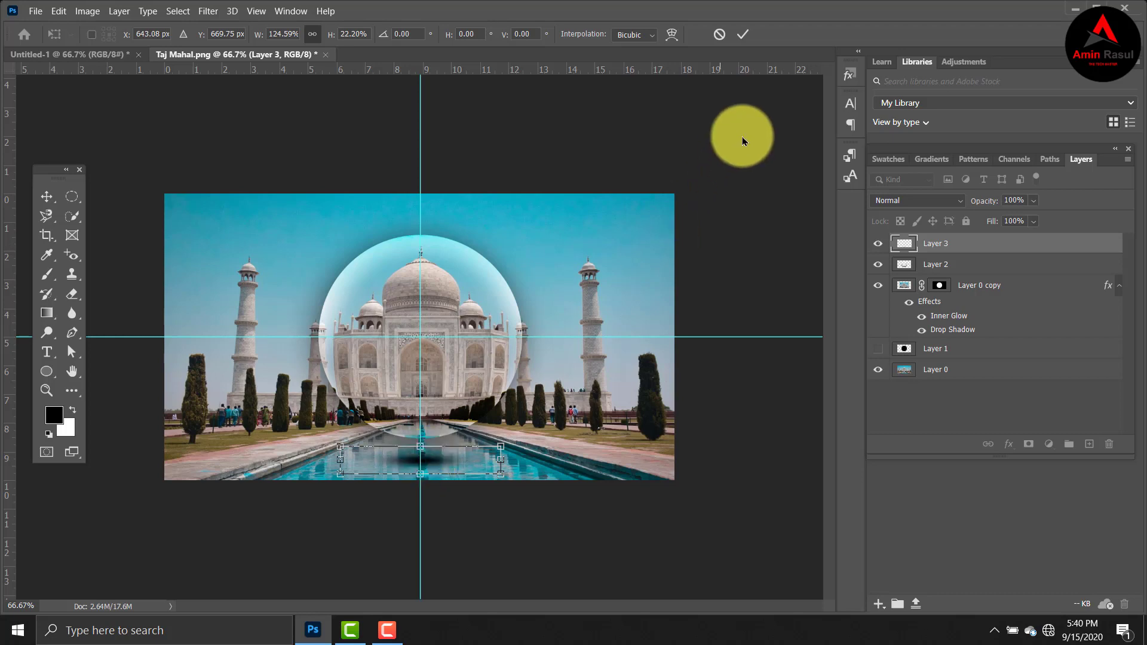
pyautogui.click(744, 40)
pyautogui.press('b')
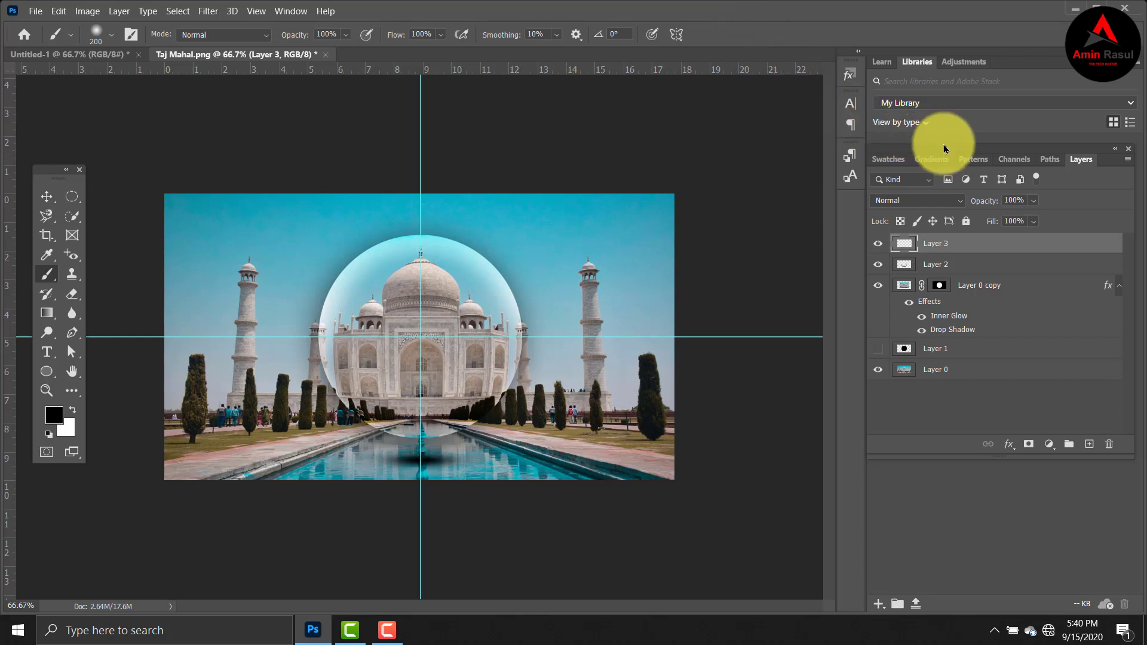
pyautogui.click(1033, 201)
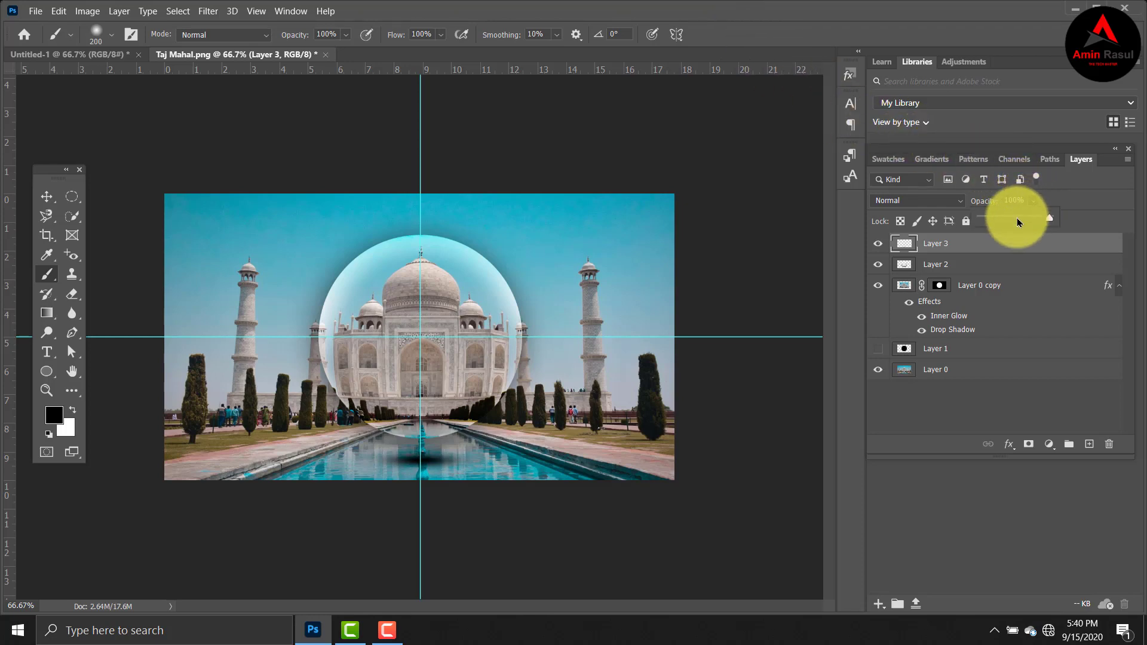
pyautogui.moveTo(1019, 223); pyautogui.dragTo(1031, 218)
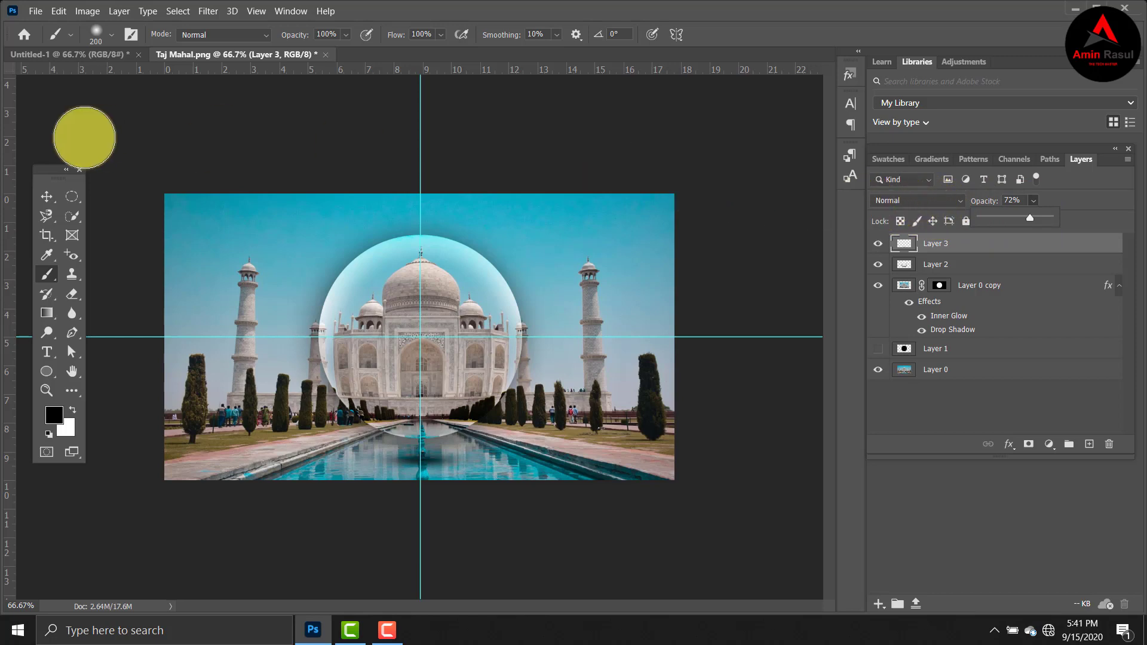
# Deselect the layer and remove the vertical and horizontal guides from the canvas.
pyautogui.click(53, 187)
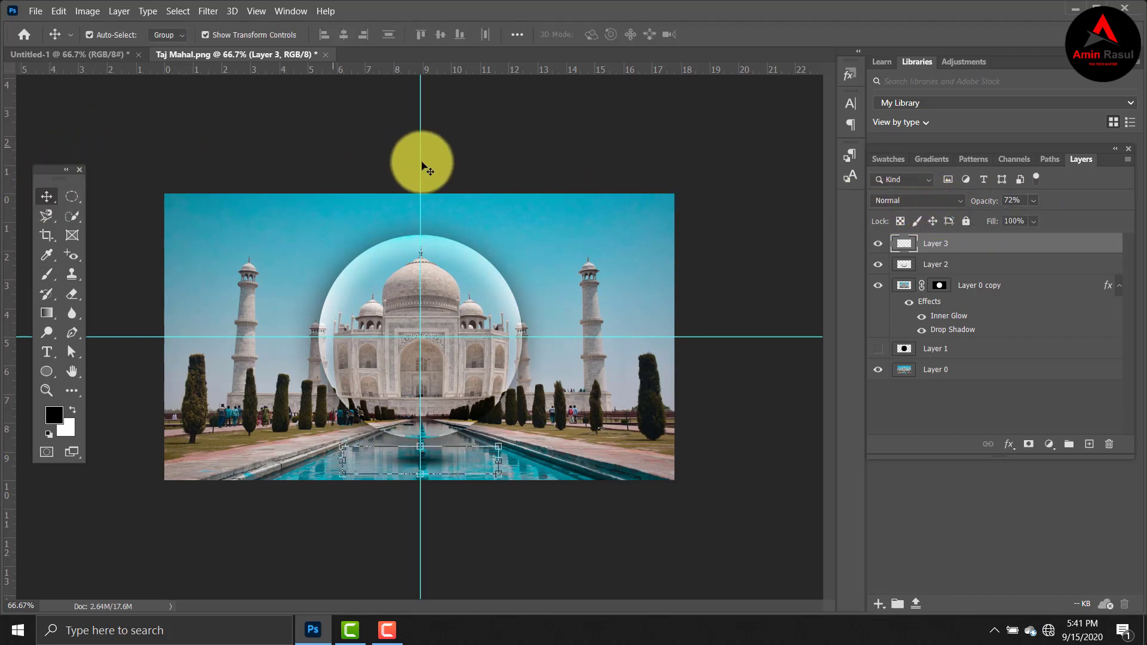
pyautogui.click(484, 179)
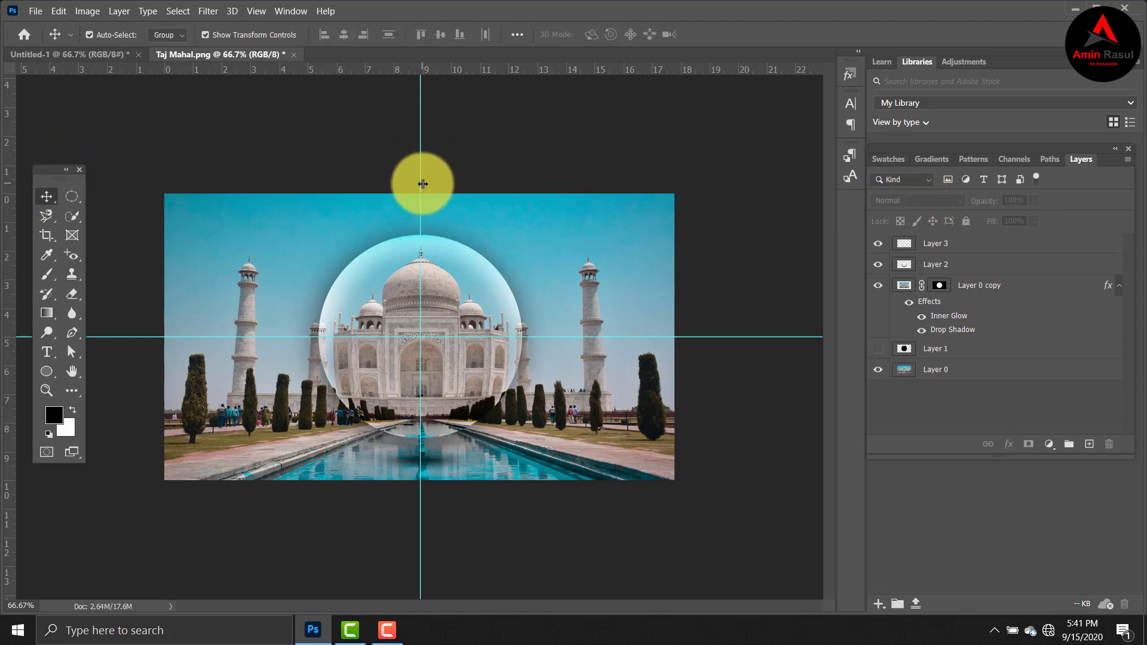
pyautogui.moveTo(422, 184); pyautogui.dragTo(9, 274)
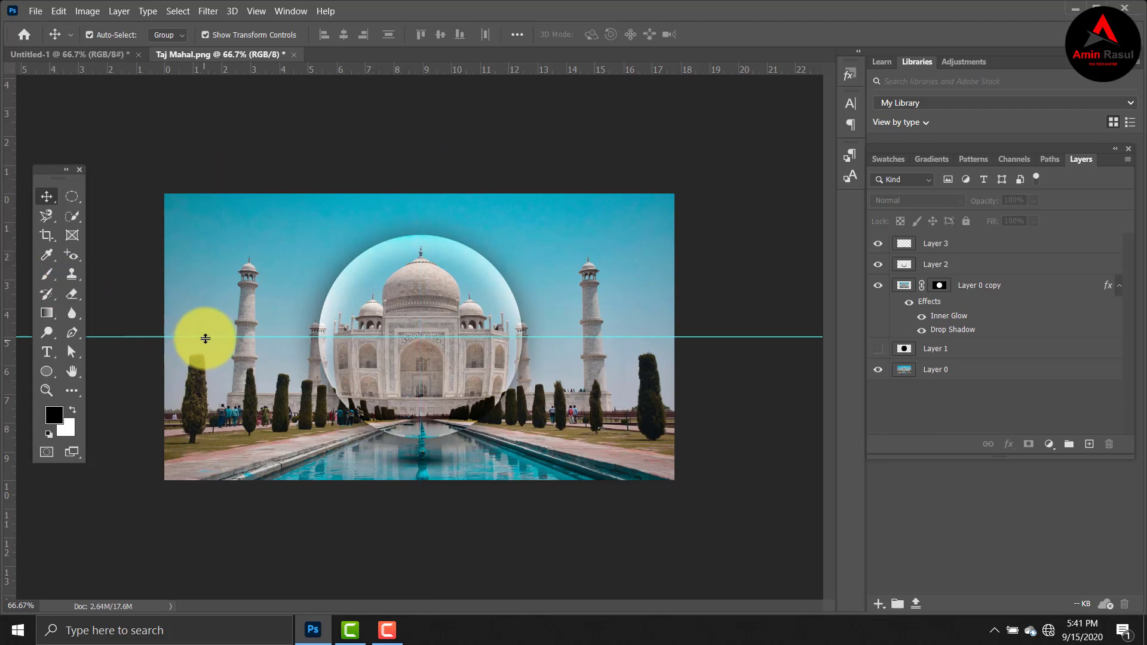
pyautogui.moveTo(205, 339); pyautogui.dragTo(613, 5)
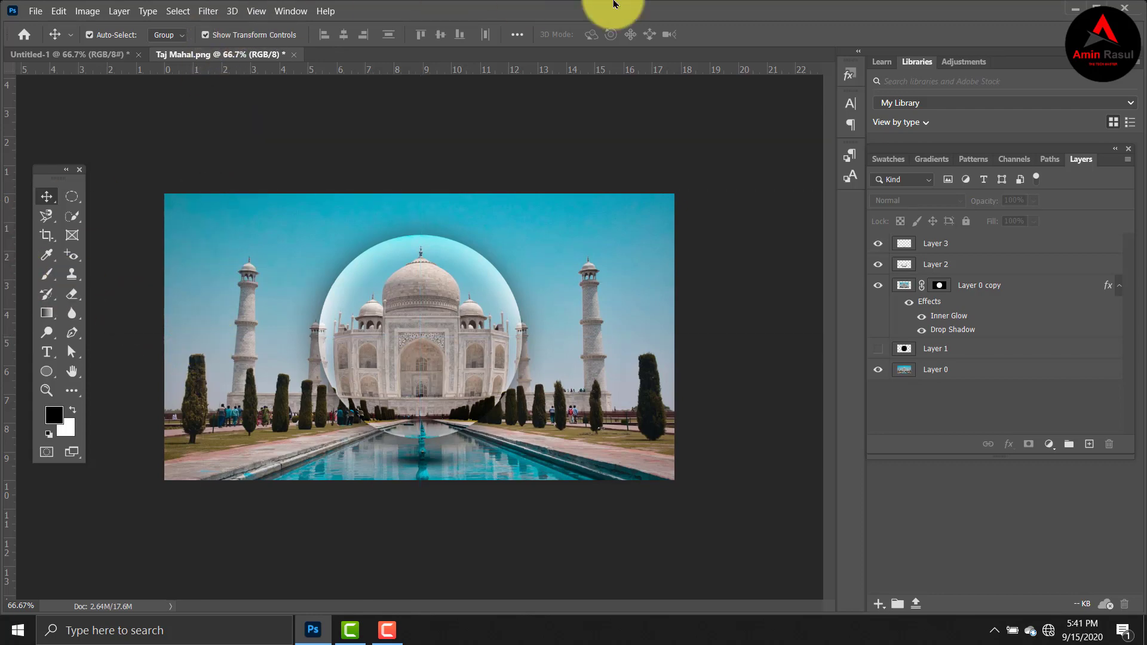